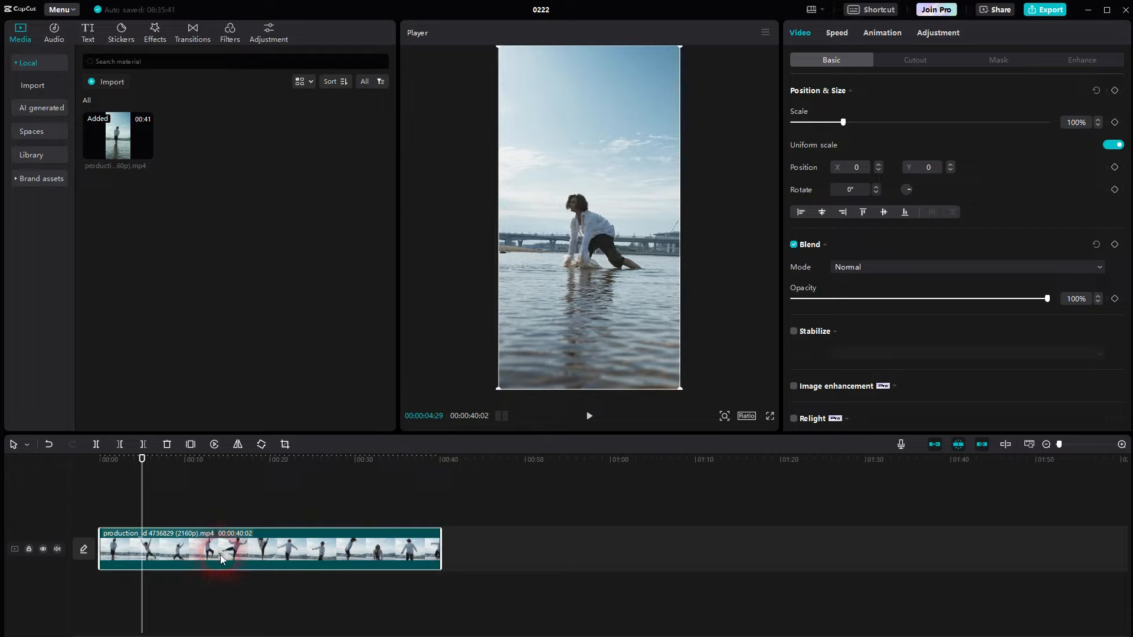
# Split the video clip at 00:00:04:29 and at 00:00:07:23
pyautogui.press('b')
pyautogui.click(148, 549)
pyautogui.click(604, 420)
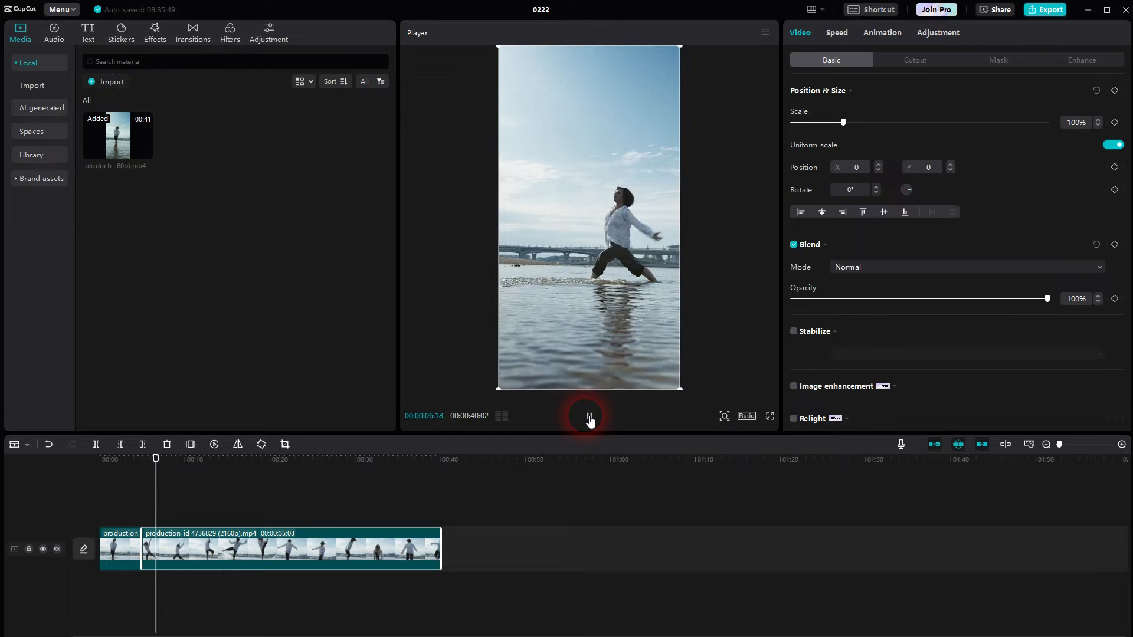
pyautogui.click(590, 420)
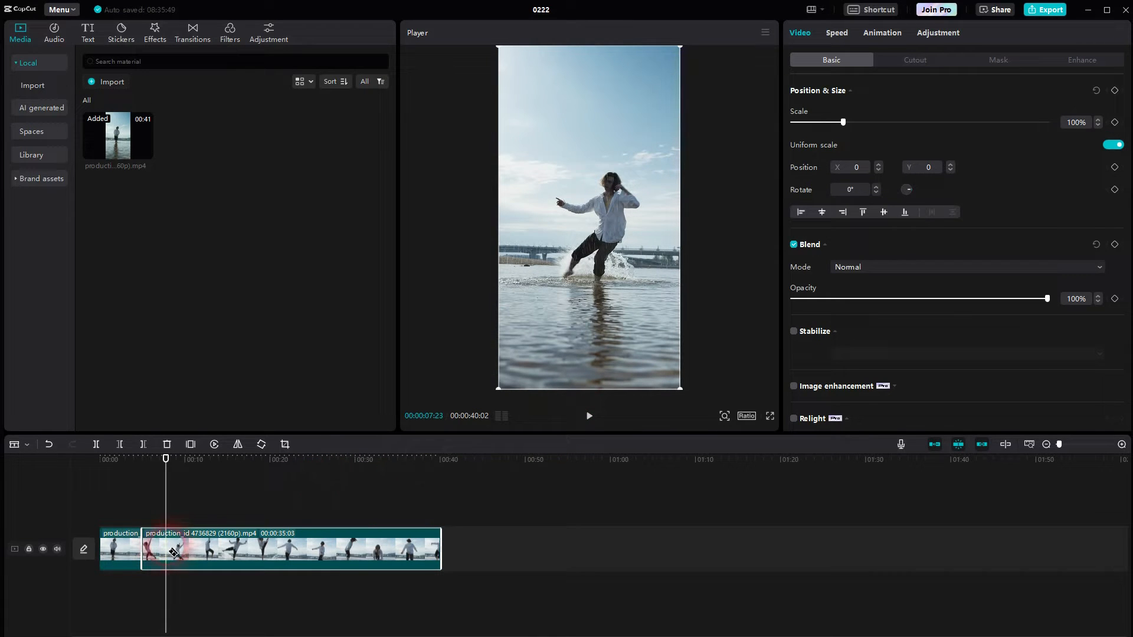
pyautogui.click(174, 552)
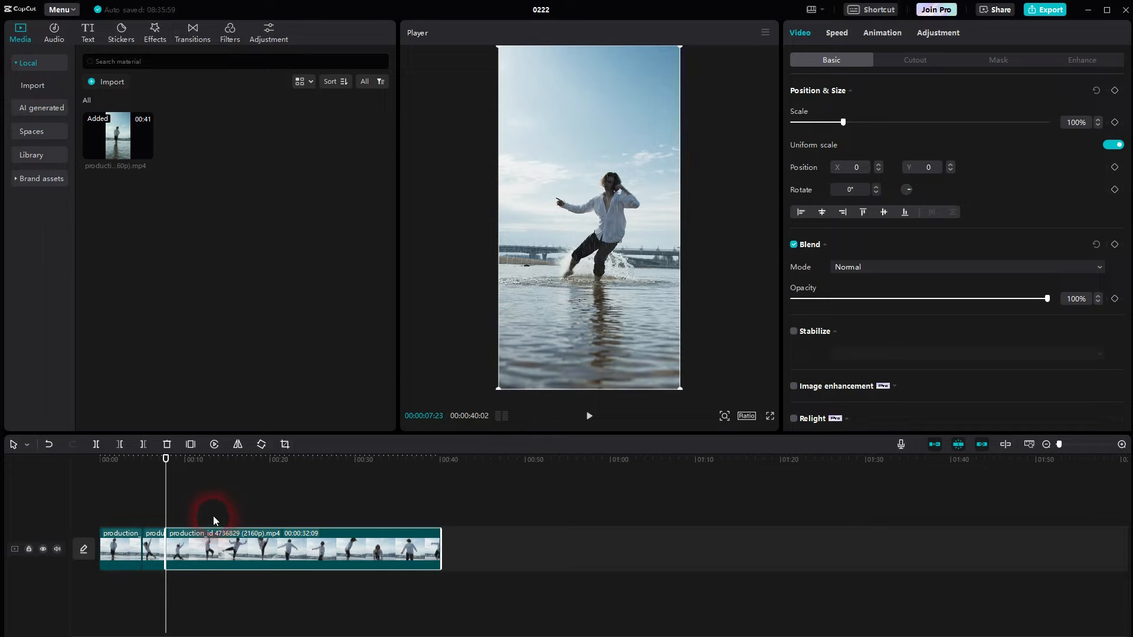
# Duplicate the short middle segment onto a new track directly above itself and play that section back
pyautogui.click(14, 445)
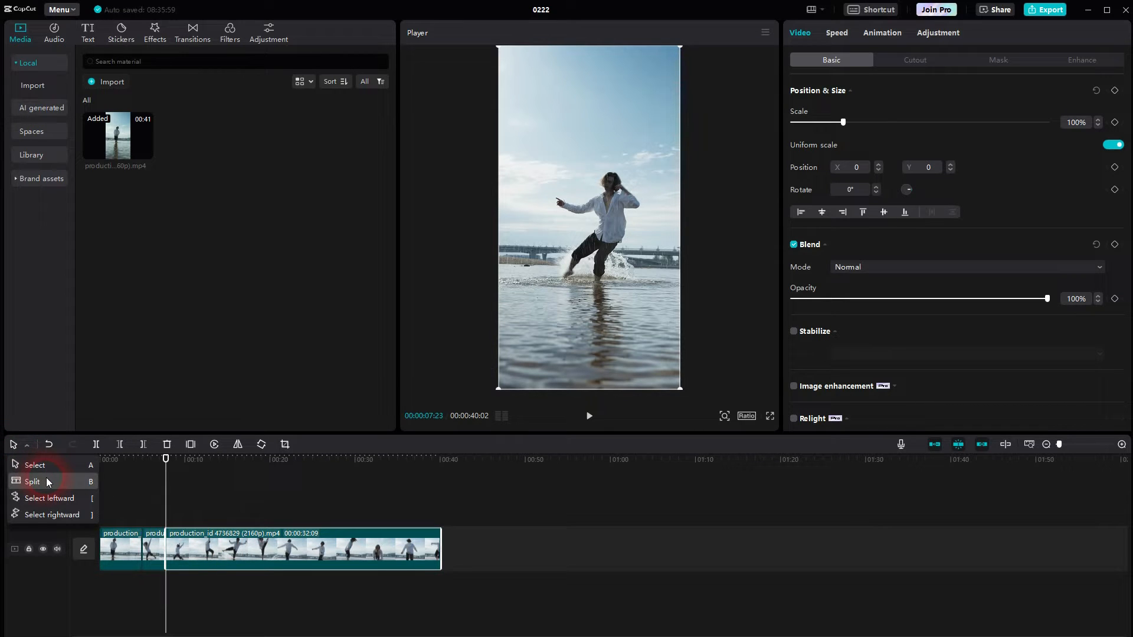
pyautogui.click(153, 547)
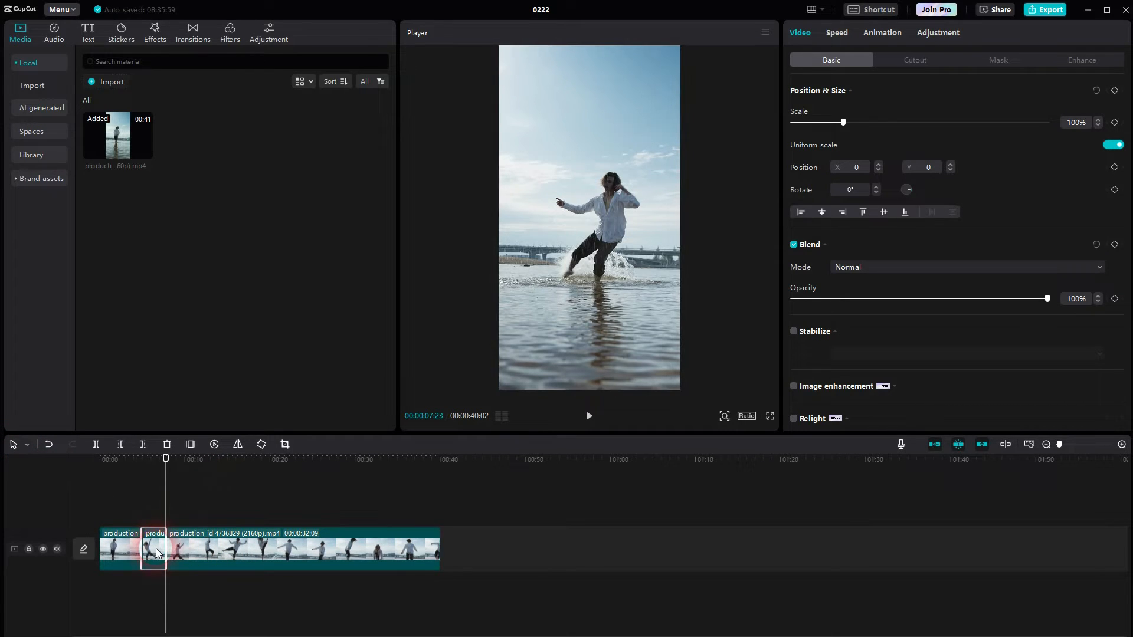
pyautogui.moveTo(156, 547); pyautogui.dragTo(154, 519)
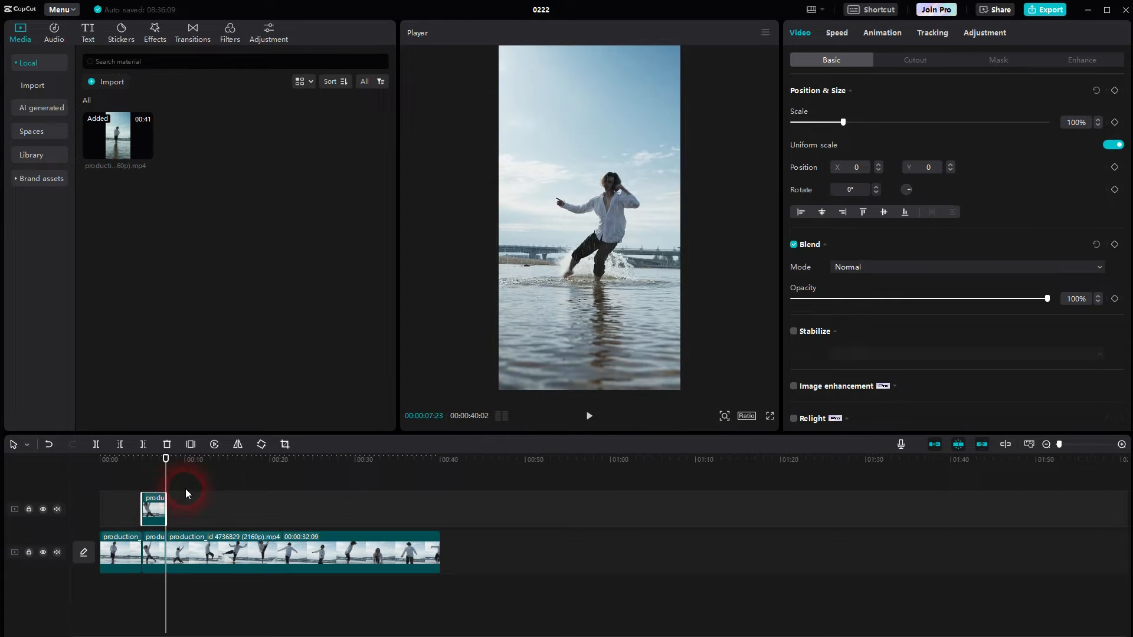
pyautogui.moveTo(166, 458); pyautogui.dragTo(131, 470)
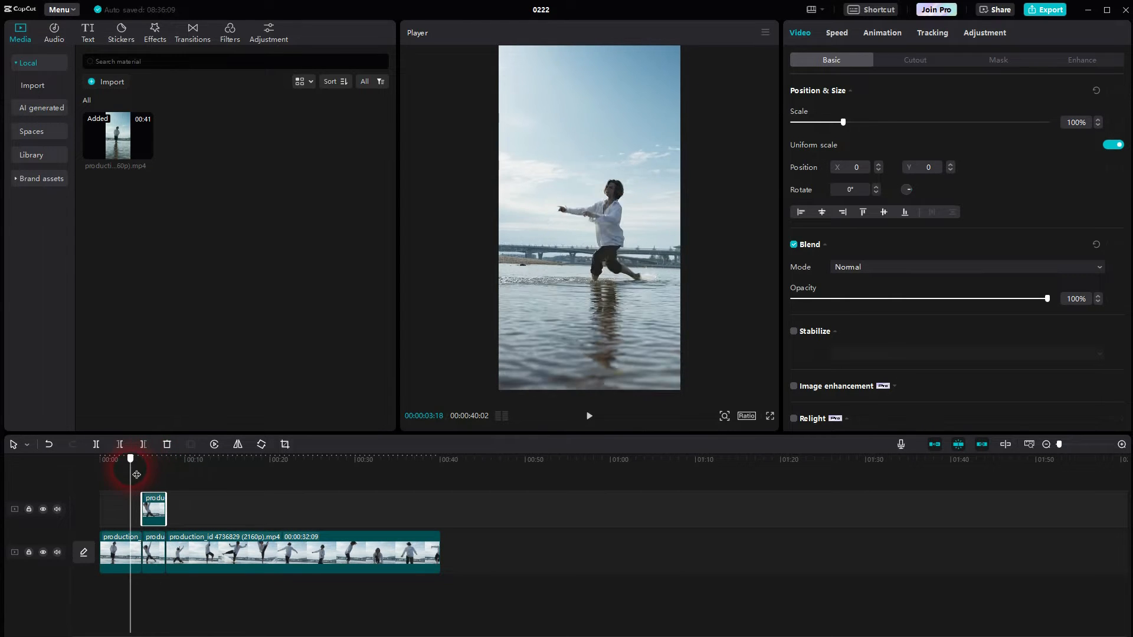
pyautogui.press('space')
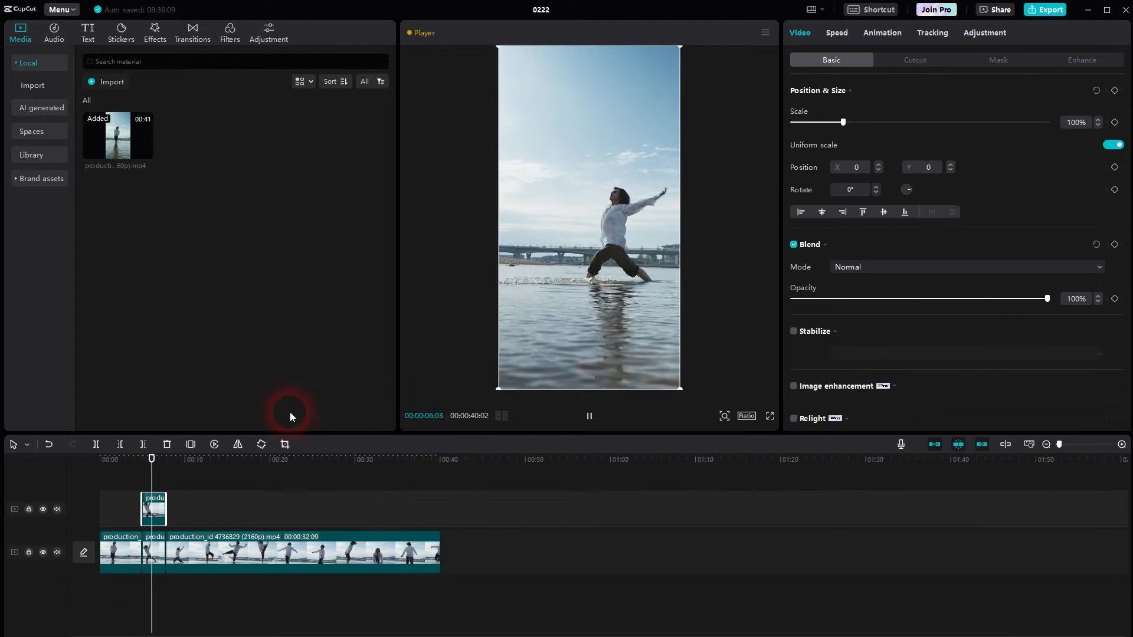
pyautogui.press('space')
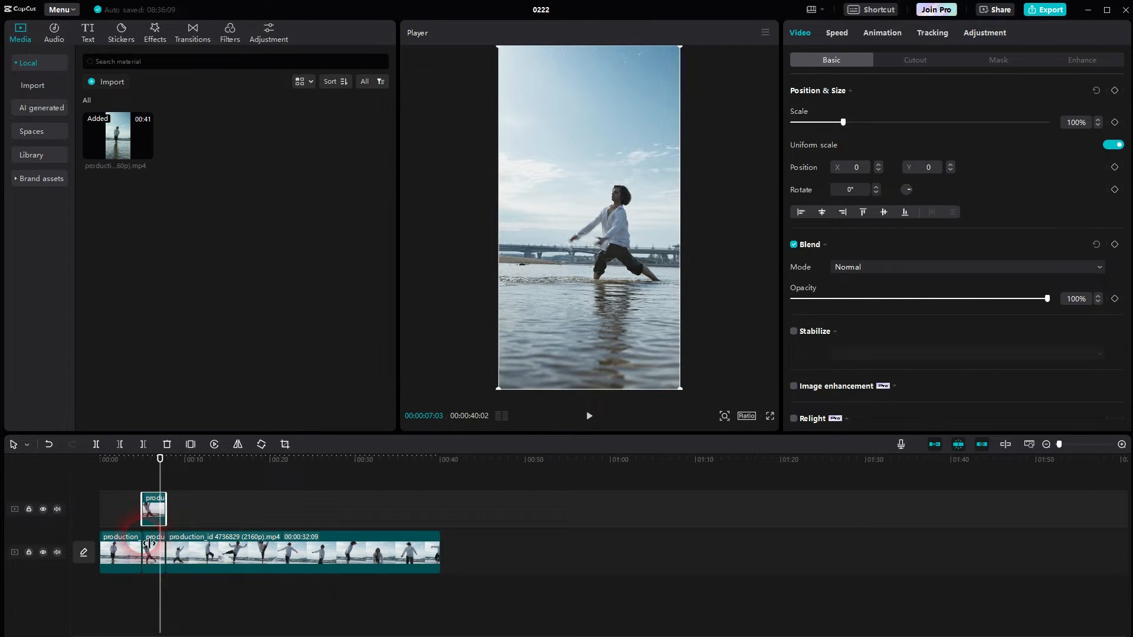
# Apply Auto cutout to the duplicated segment on the upper track
pyautogui.keyDown('ctrl'); pyautogui.scroll(1, 139, 542); pyautogui.keyUp('ctrl')
pyautogui.keyDown('ctrl'); pyautogui.scroll(3, 177, 549); pyautogui.keyUp('ctrl')
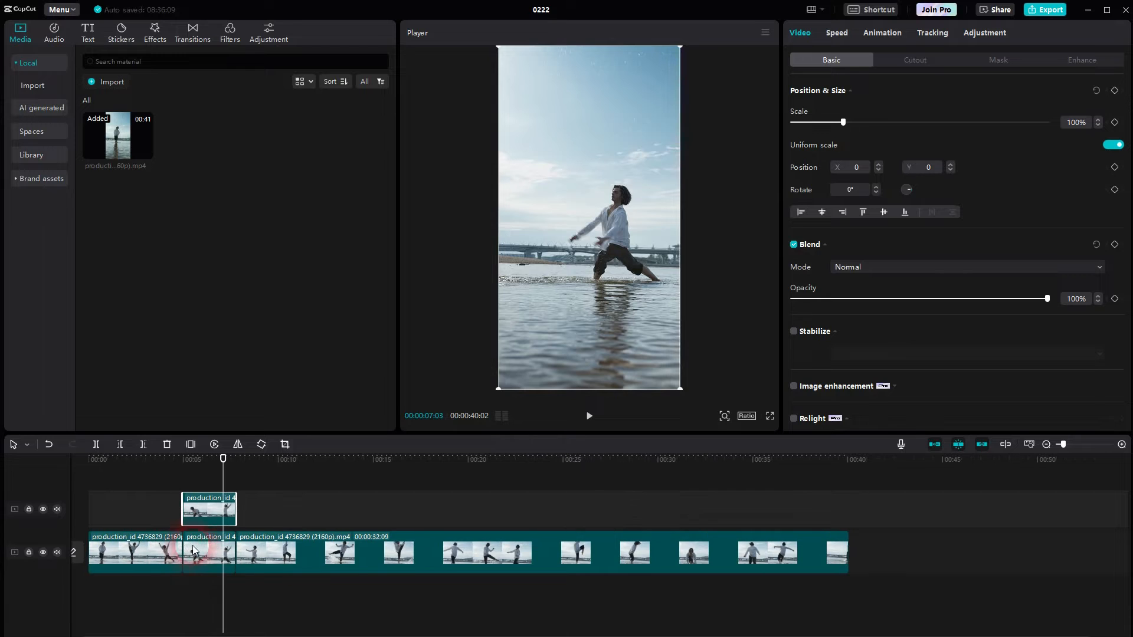
pyautogui.click(201, 553)
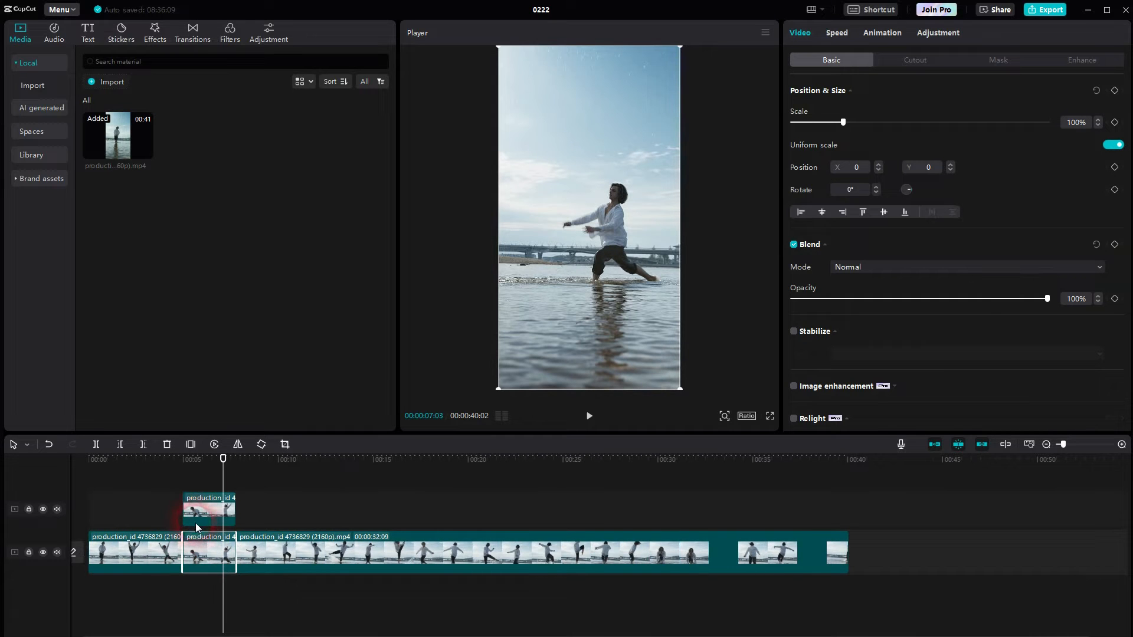
pyautogui.click(196, 524)
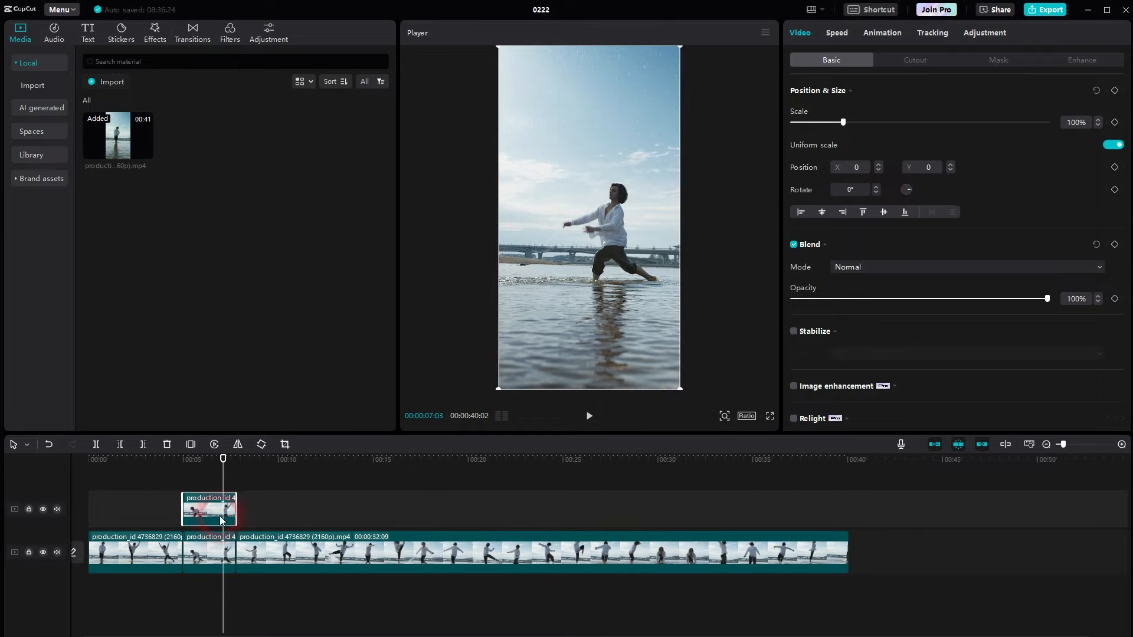
pyautogui.click(915, 59)
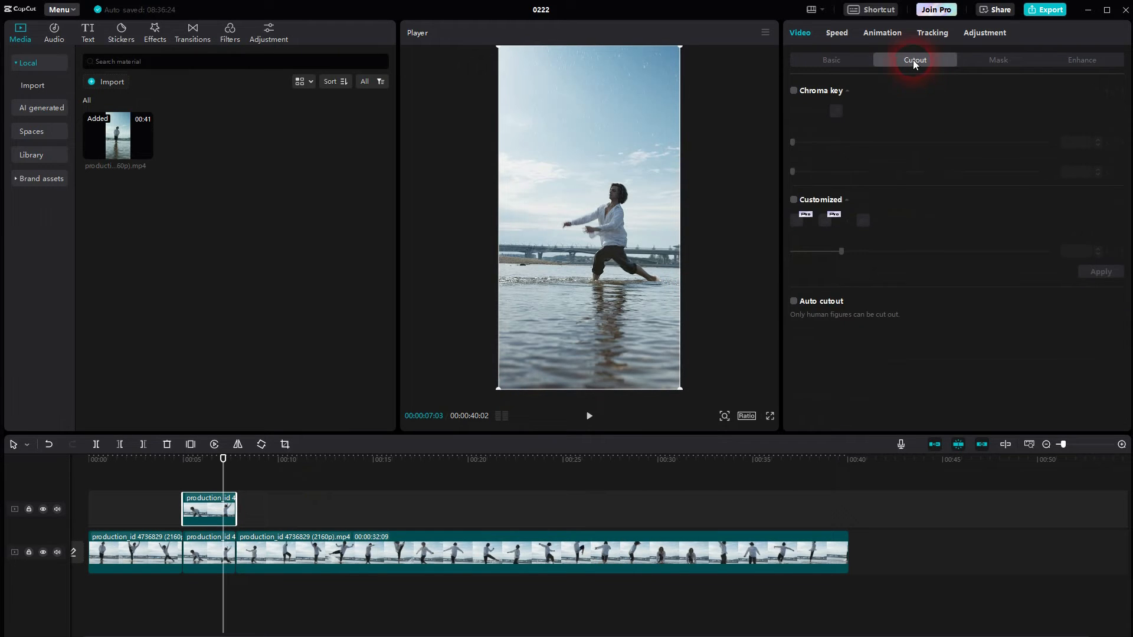
pyautogui.click(819, 10)
pyautogui.click(824, 273)
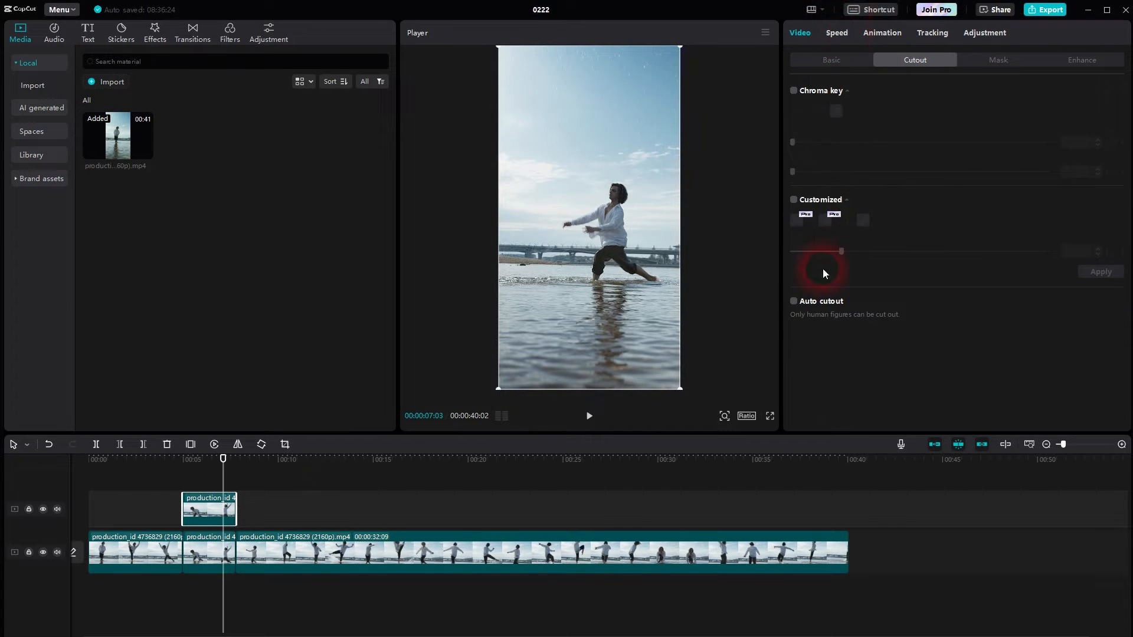
pyautogui.click(794, 302)
pyautogui.click(979, 522)
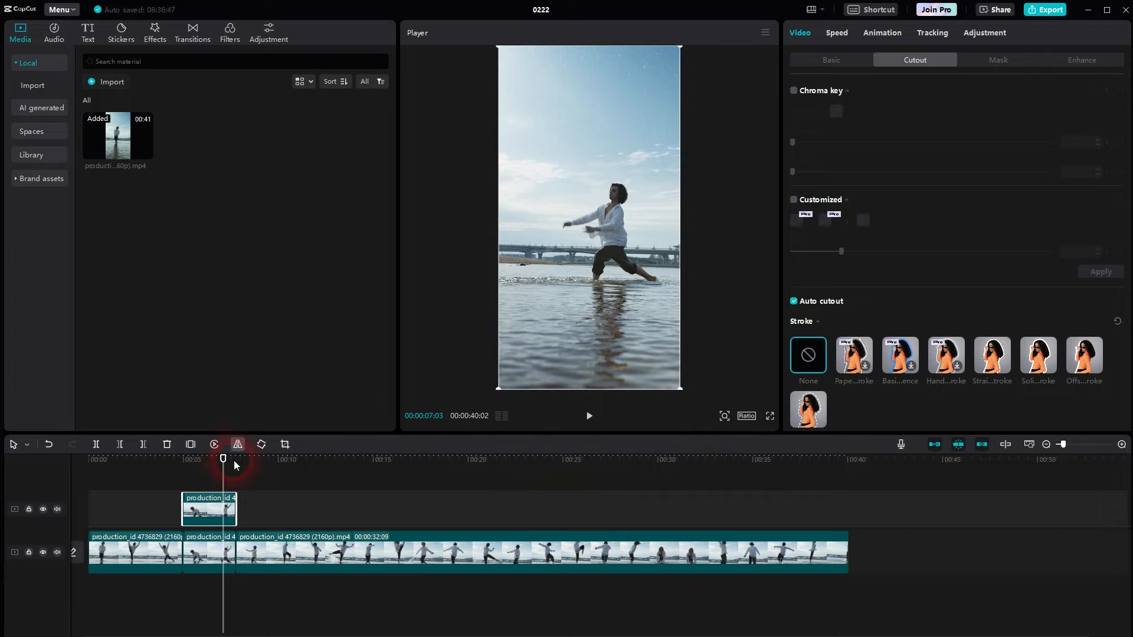
# Inspect the cutout near 00:00:05:10 by hiding the main video track and showing it again
pyautogui.moveTo(223, 467); pyautogui.dragTo(190, 481)
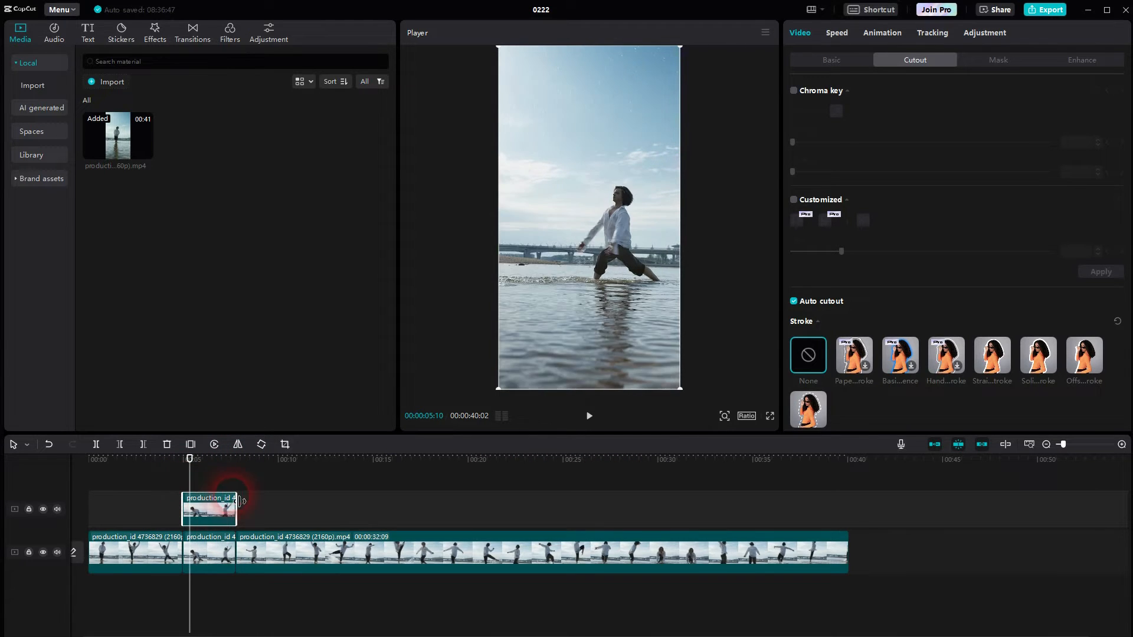
pyautogui.click(43, 553)
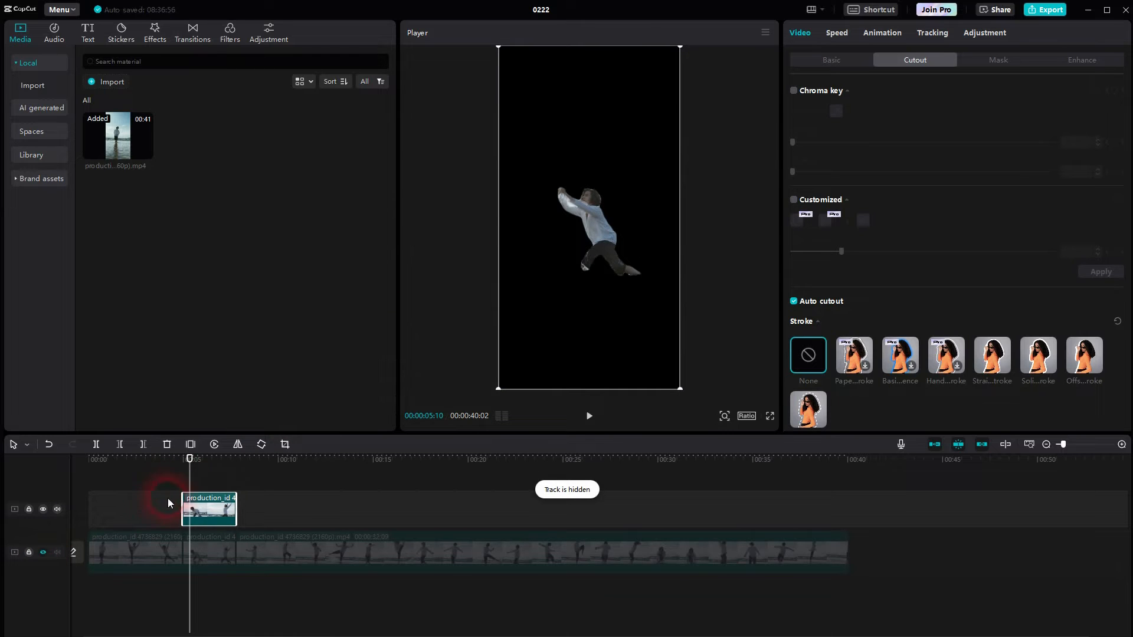
pyautogui.click(42, 553)
# Slow the upper cutout clip to 0.9x with Smooth slow-mo set to Optical flow, and preview the section
pyautogui.click(887, 33)
pyautogui.click(838, 33)
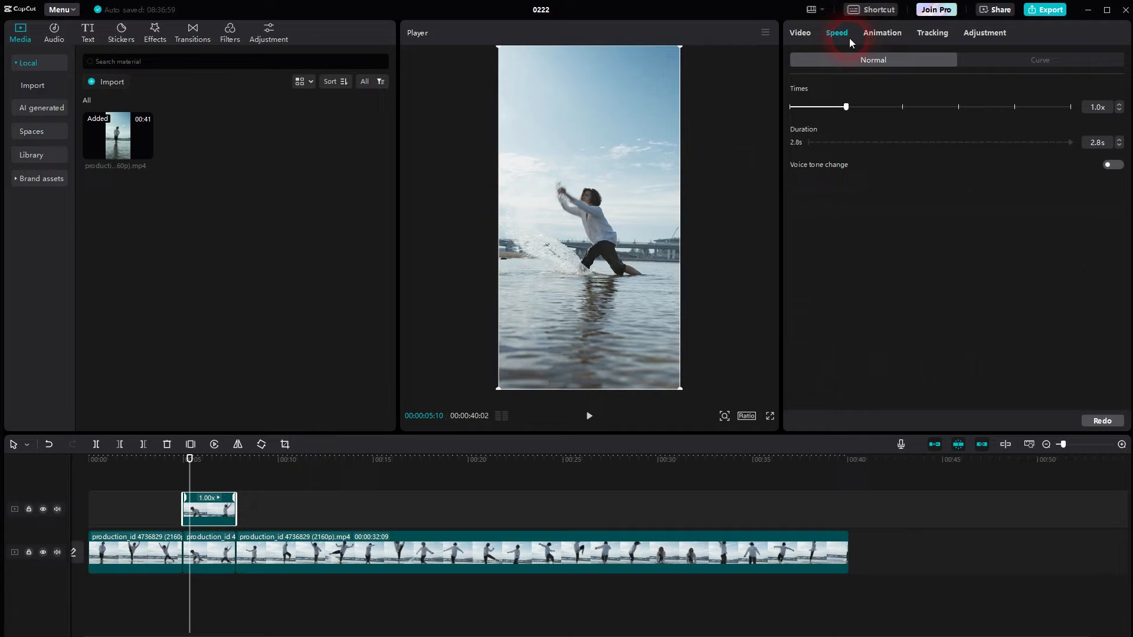
pyautogui.click(1120, 111)
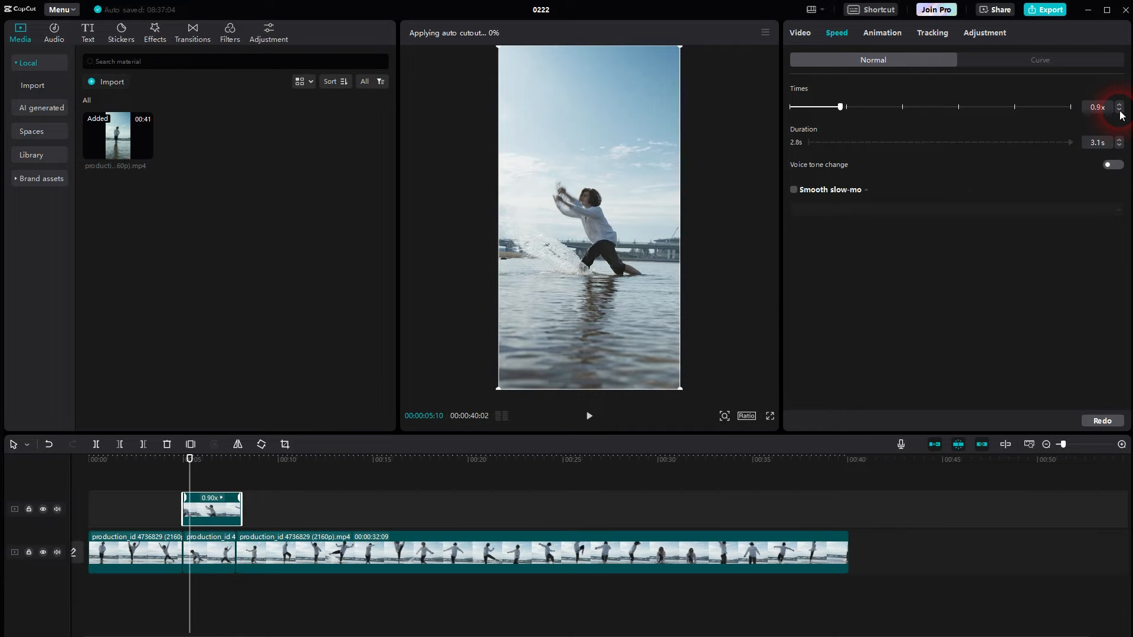
pyautogui.click(243, 511)
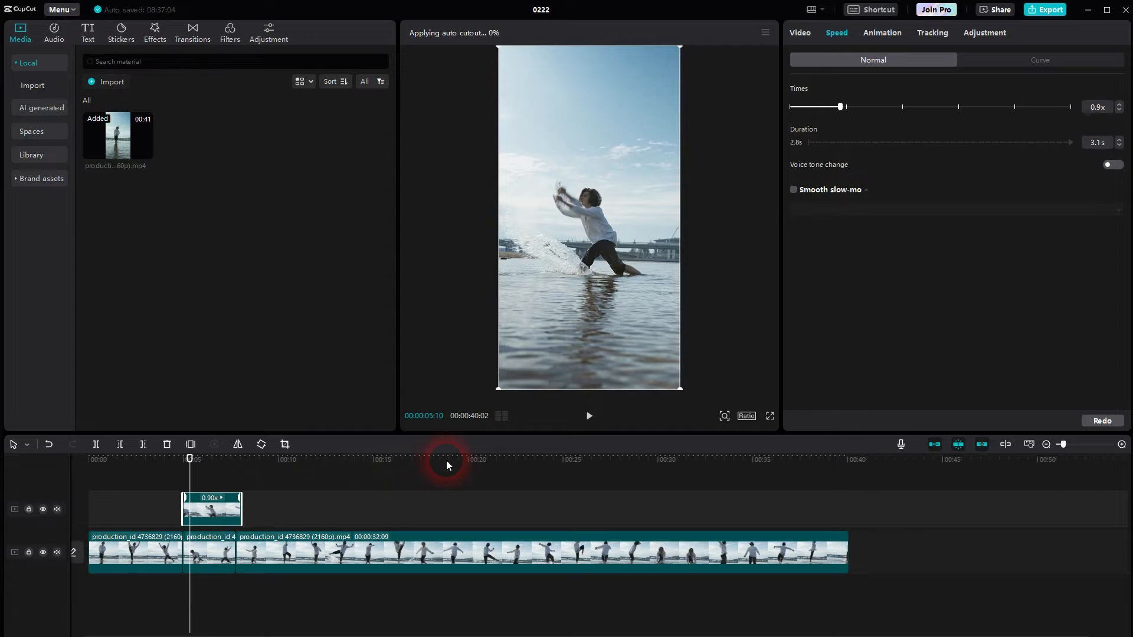
pyautogui.click(794, 190)
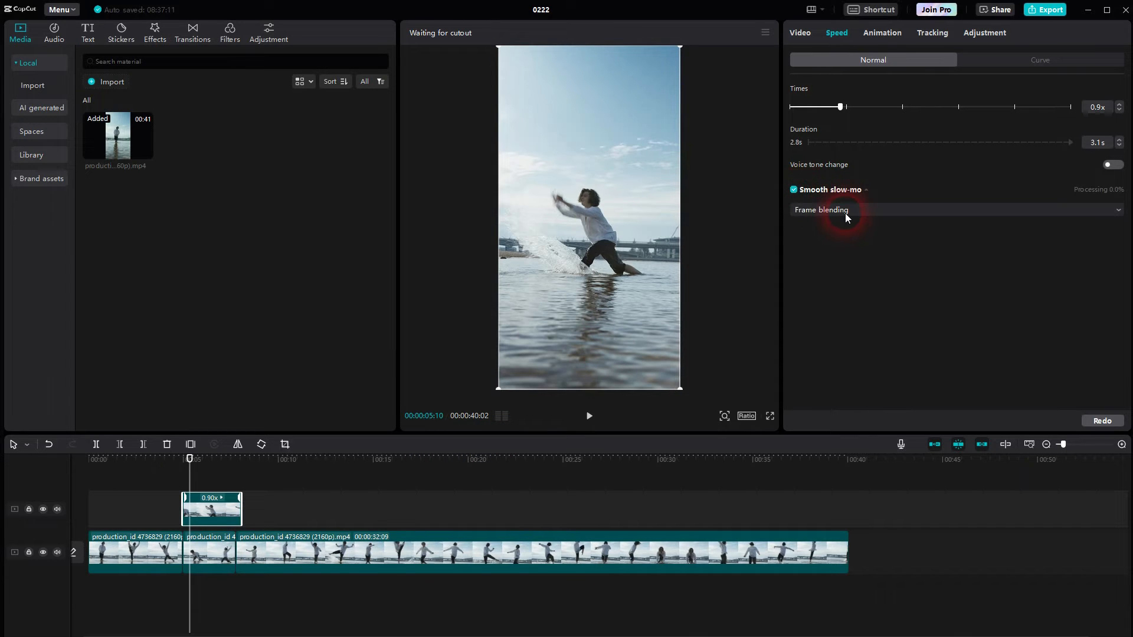
pyautogui.click(845, 212)
pyautogui.click(837, 254)
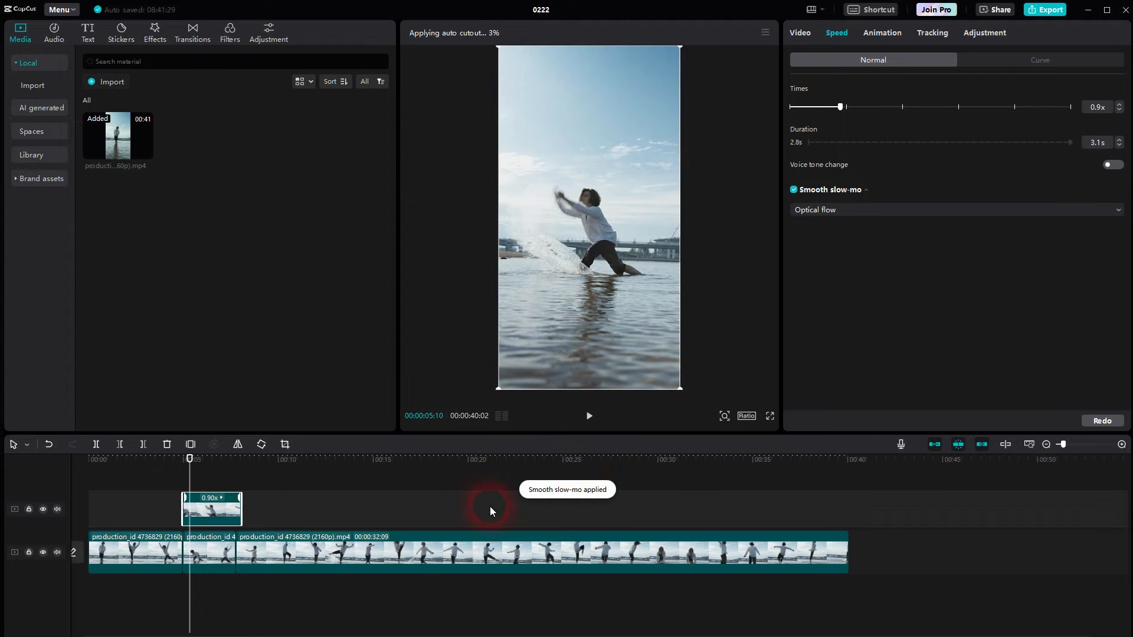
pyautogui.click(589, 416)
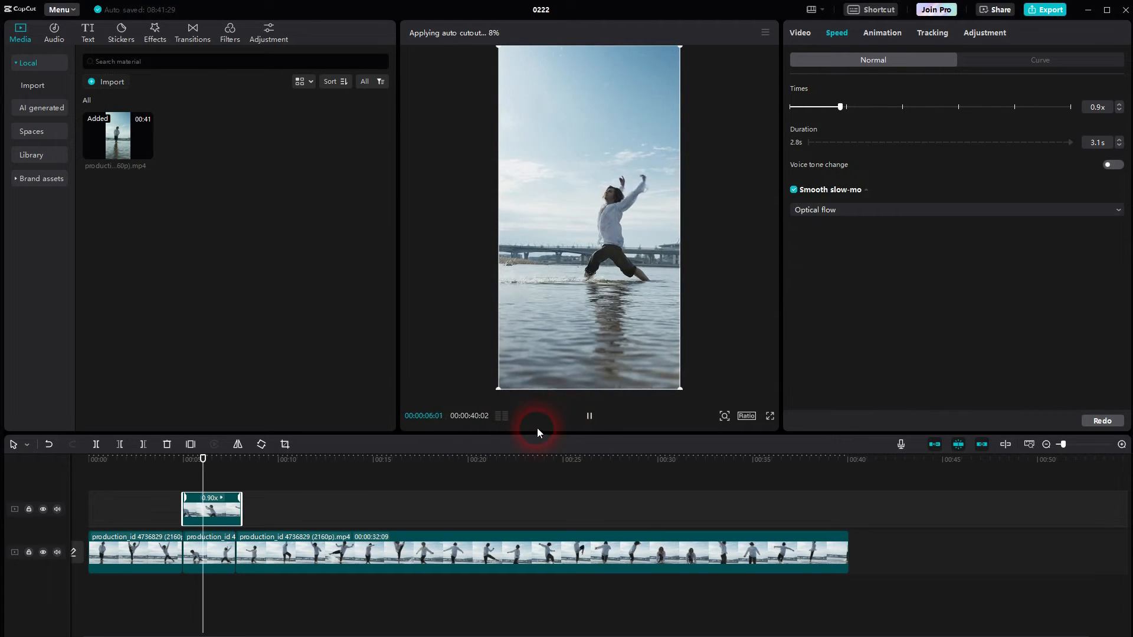
pyautogui.click(589, 416)
pyautogui.click(188, 475)
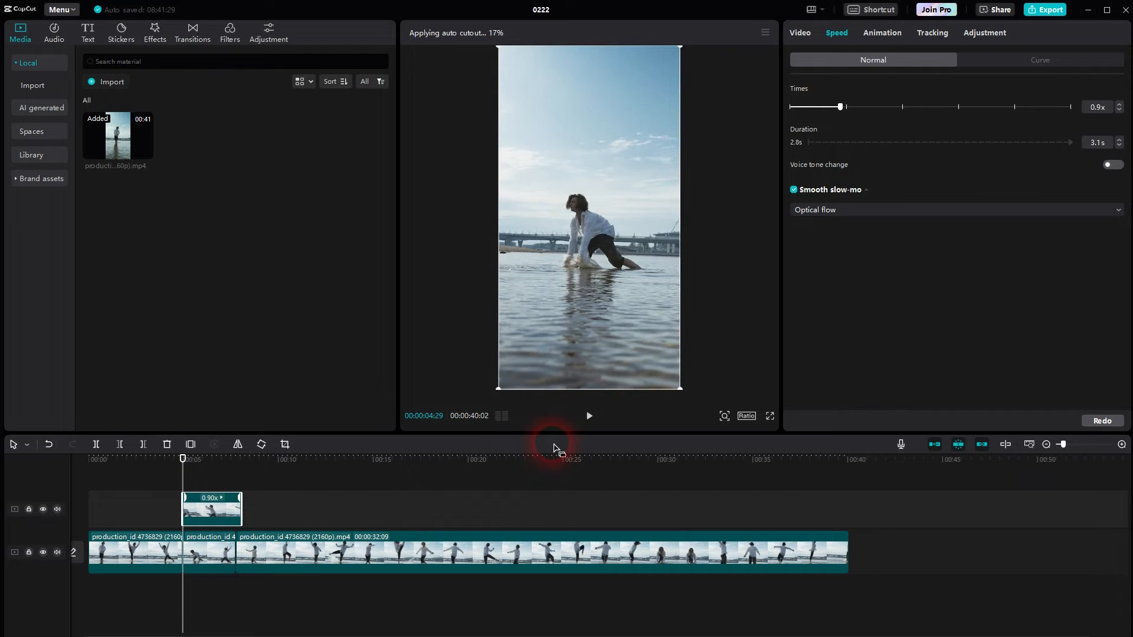
pyautogui.click(589, 416)
pyautogui.click(716, 402)
# Reduce the upper clip's opacity to 30% and play back the overlapping section
pyautogui.click(800, 32)
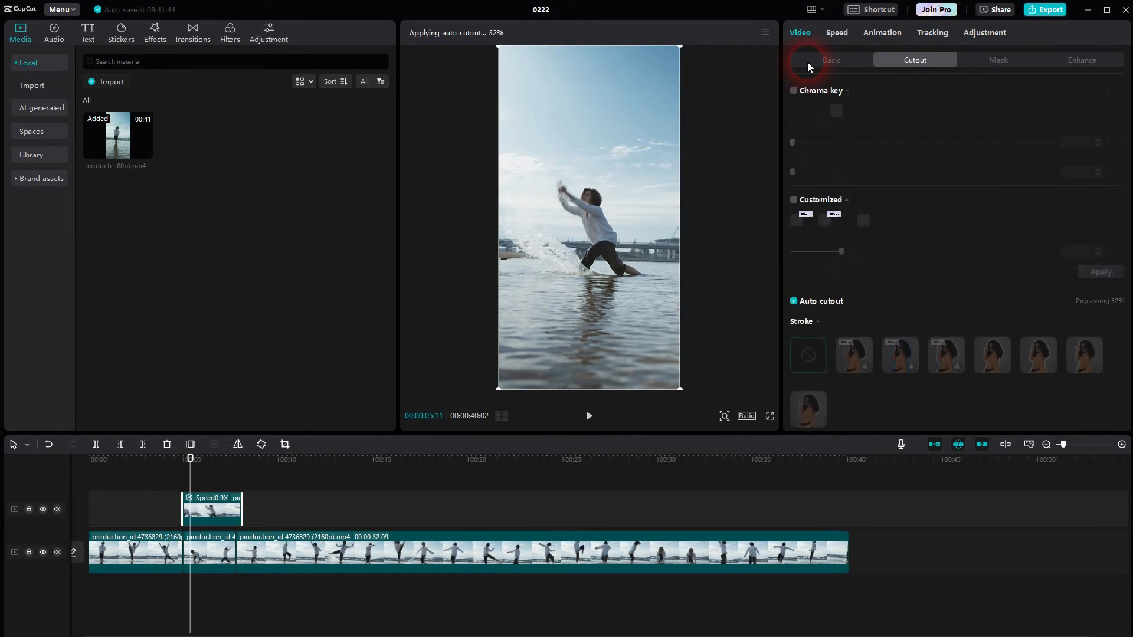
pyautogui.click(807, 62)
pyautogui.moveTo(1046, 296); pyautogui.dragTo(929, 303)
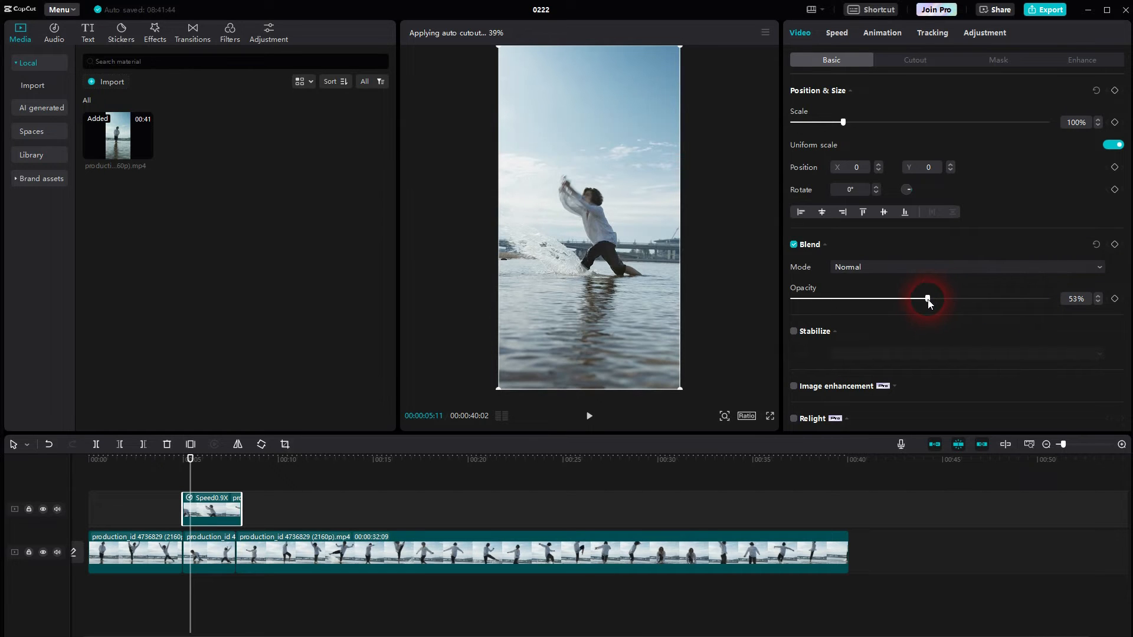
pyautogui.click(589, 416)
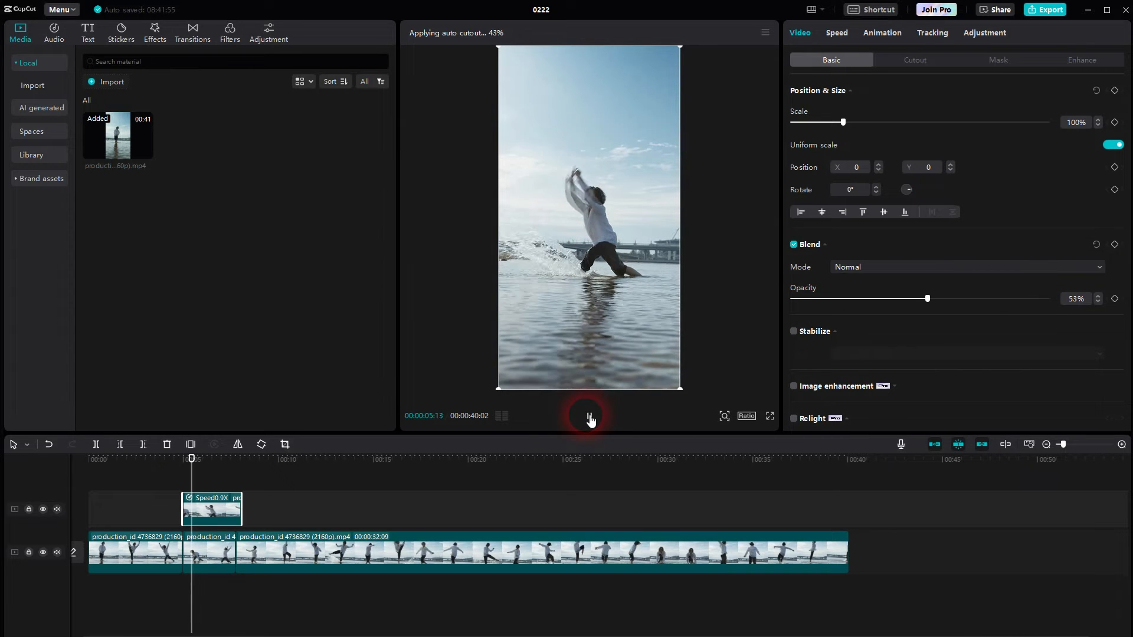
pyautogui.click(592, 419)
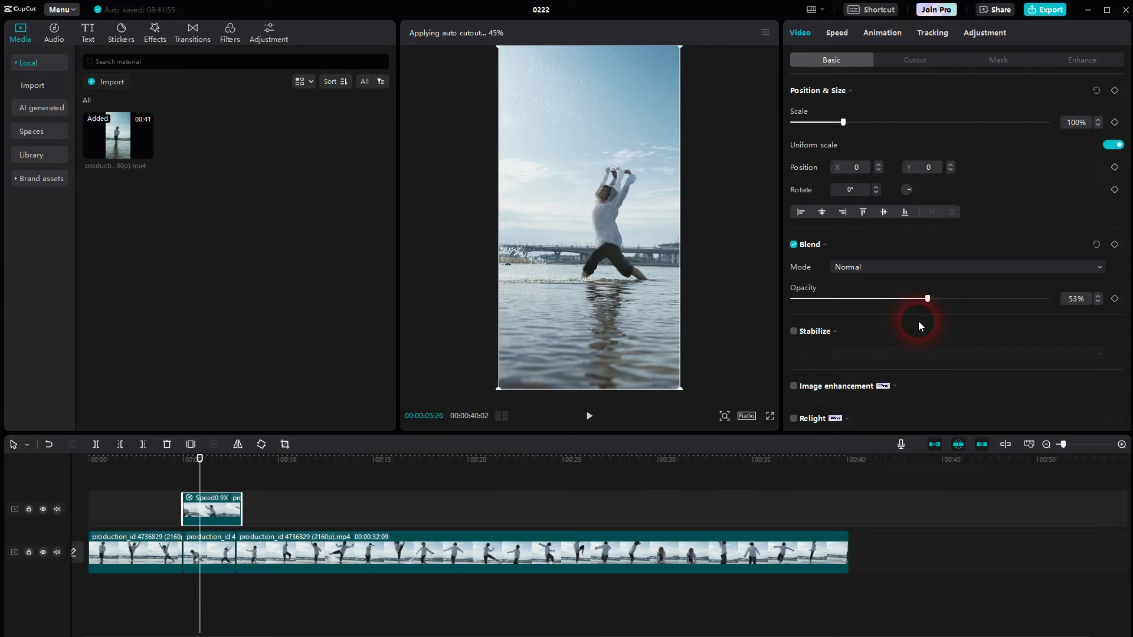
pyautogui.moveTo(885, 307); pyautogui.dragTo(883, 309)
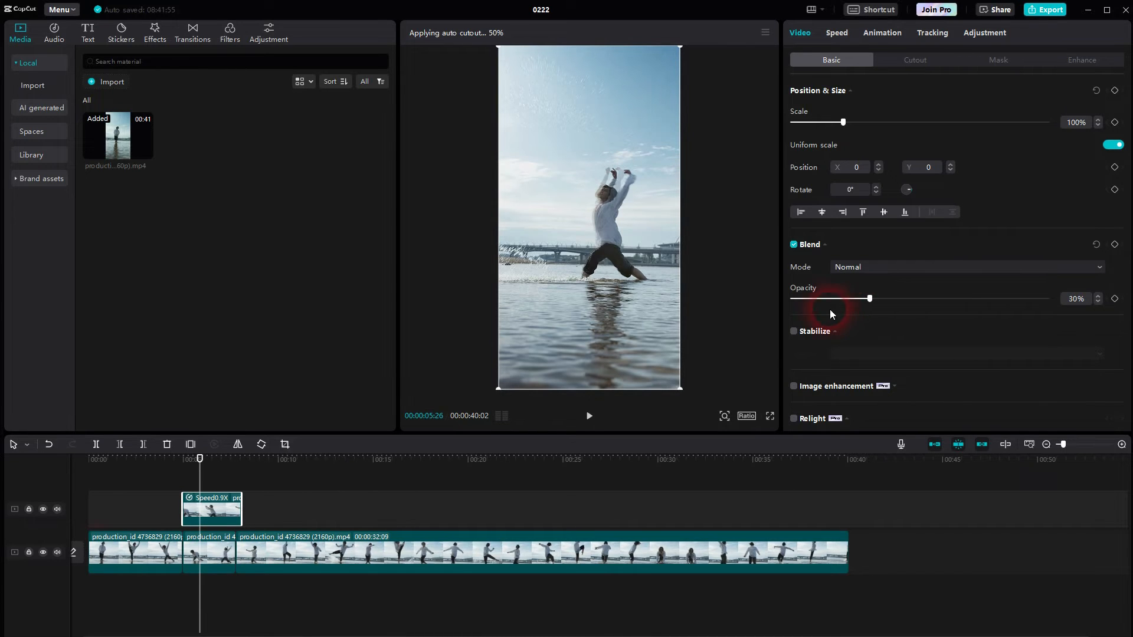
pyautogui.click(163, 486)
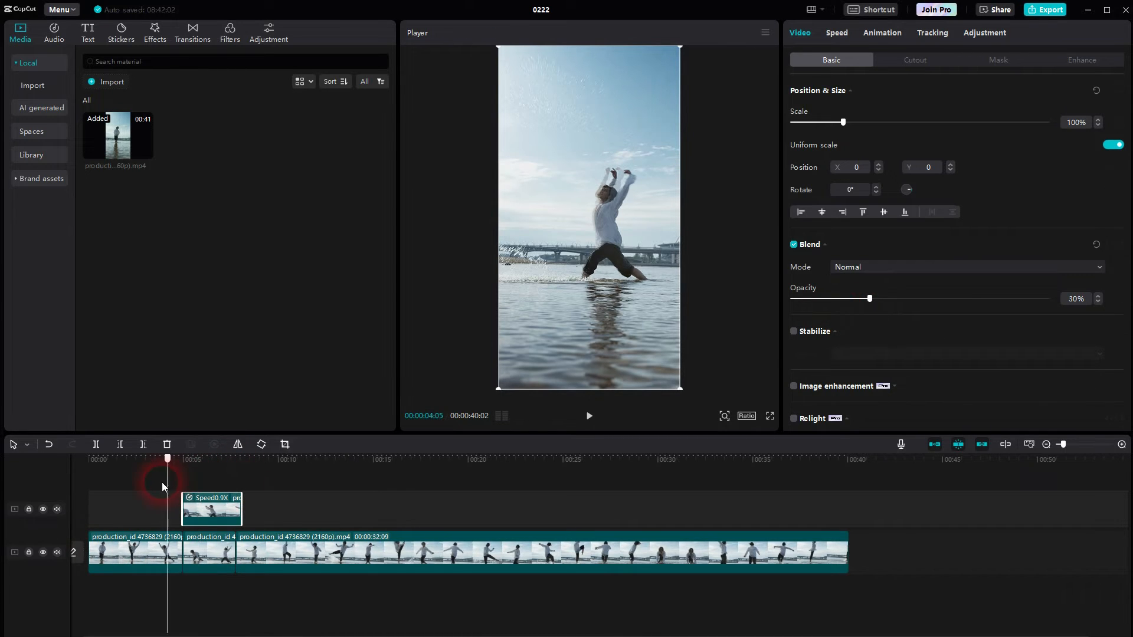
pyautogui.click(590, 419)
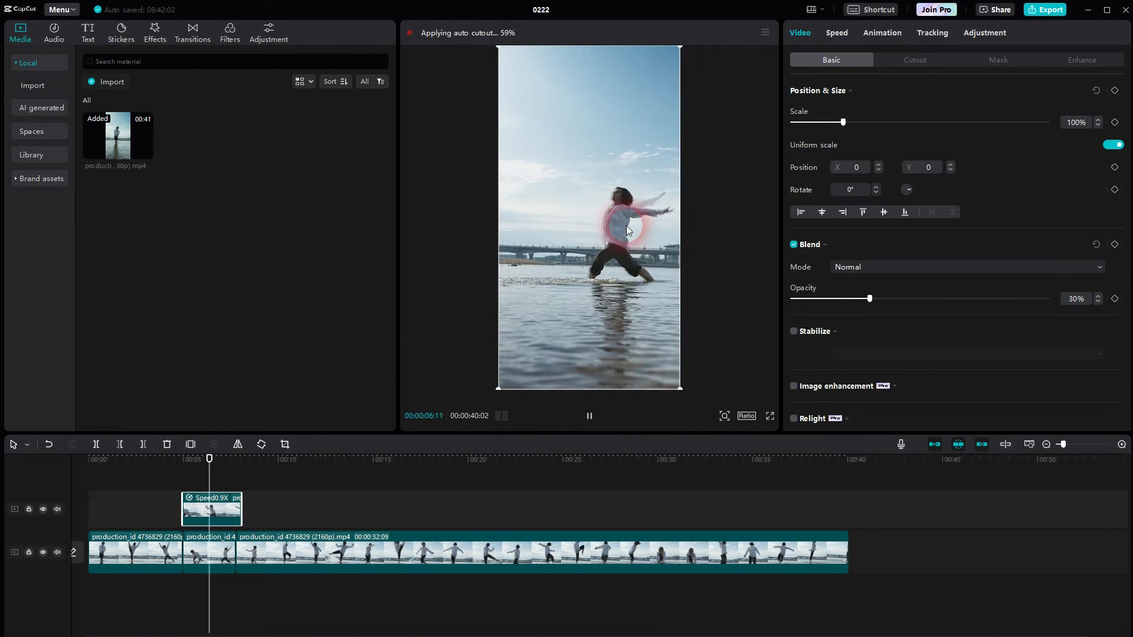
pyautogui.click(590, 416)
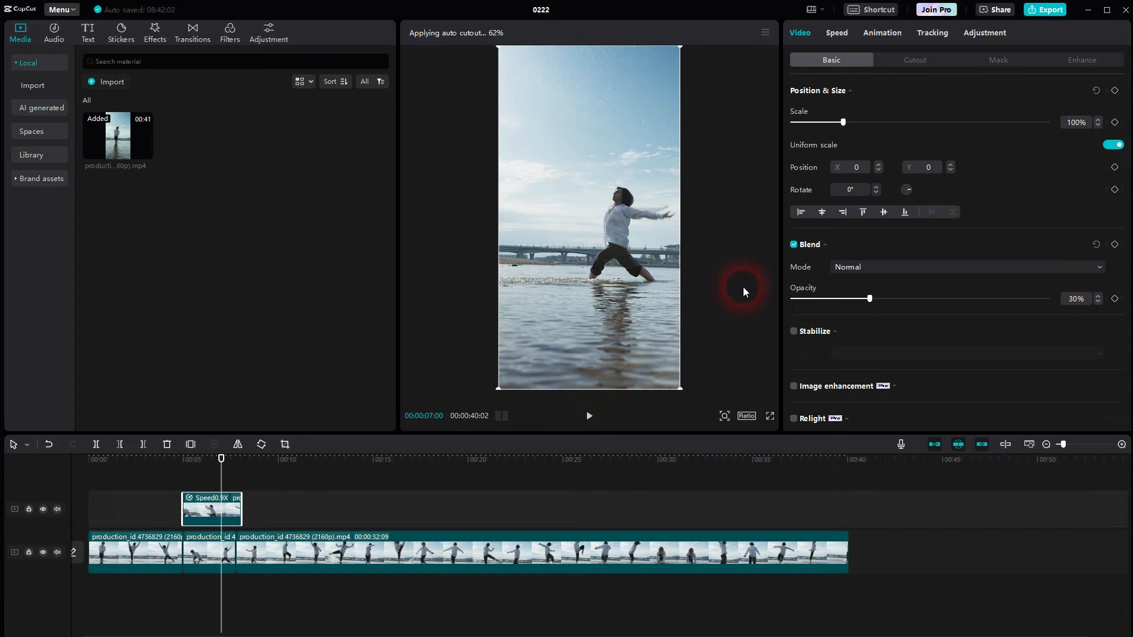
# Set the upper clip's speed to 0.8x and play the section from just before its start
pyautogui.click(838, 34)
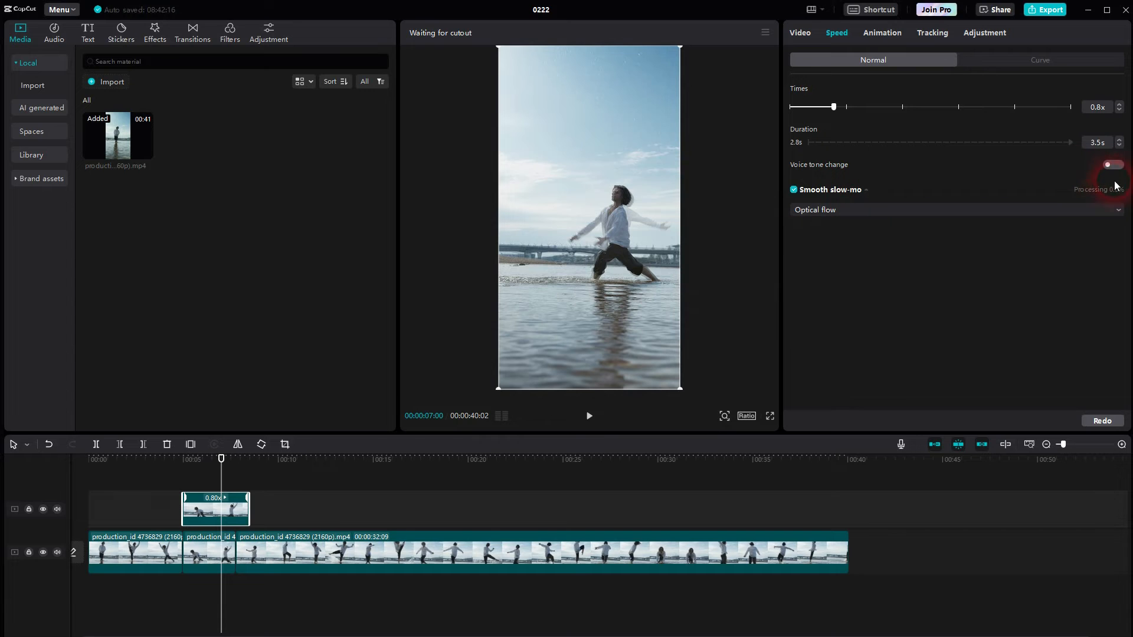
pyautogui.moveTo(228, 483); pyautogui.dragTo(175, 483)
pyautogui.click(607, 419)
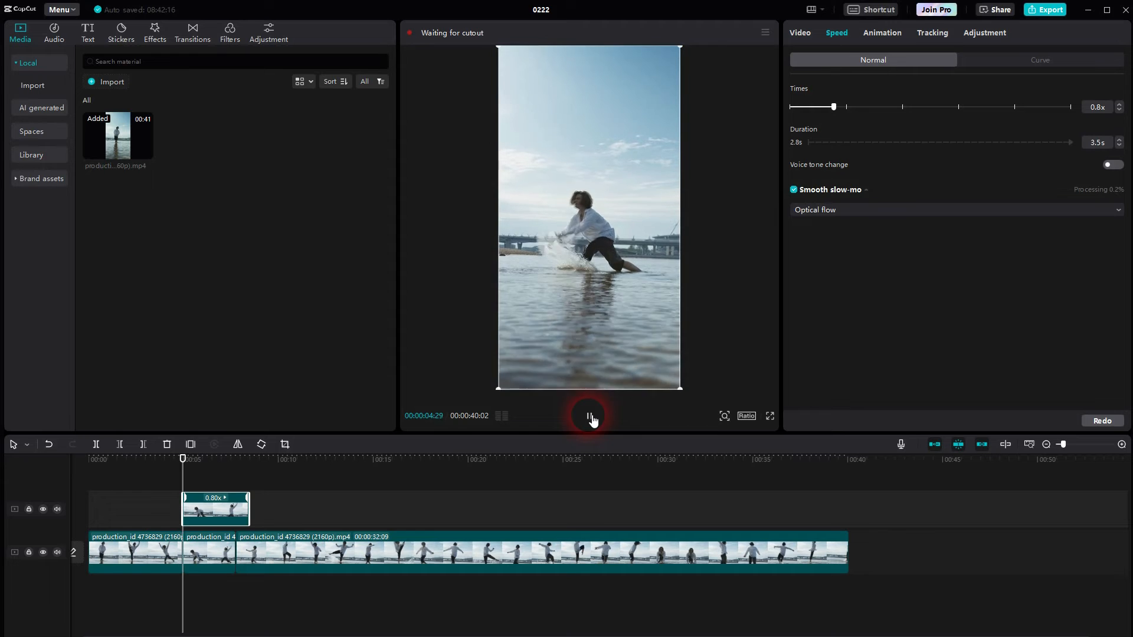
pyautogui.click(551, 231)
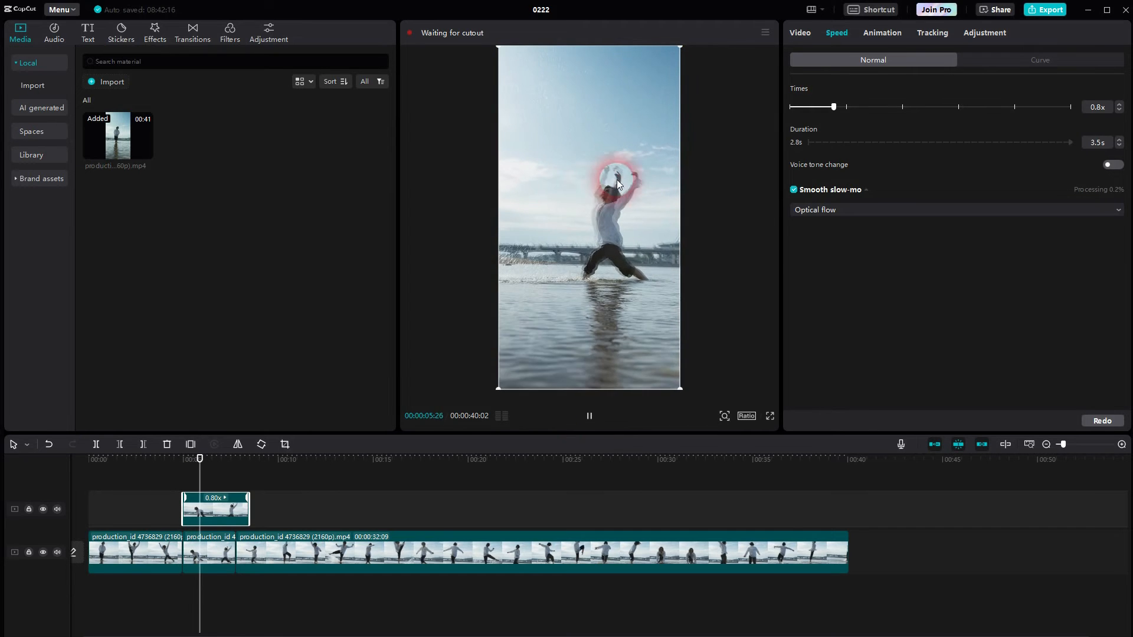
# Stop the preview and set the upper clip's speed back to 0.9x
pyautogui.click(592, 416)
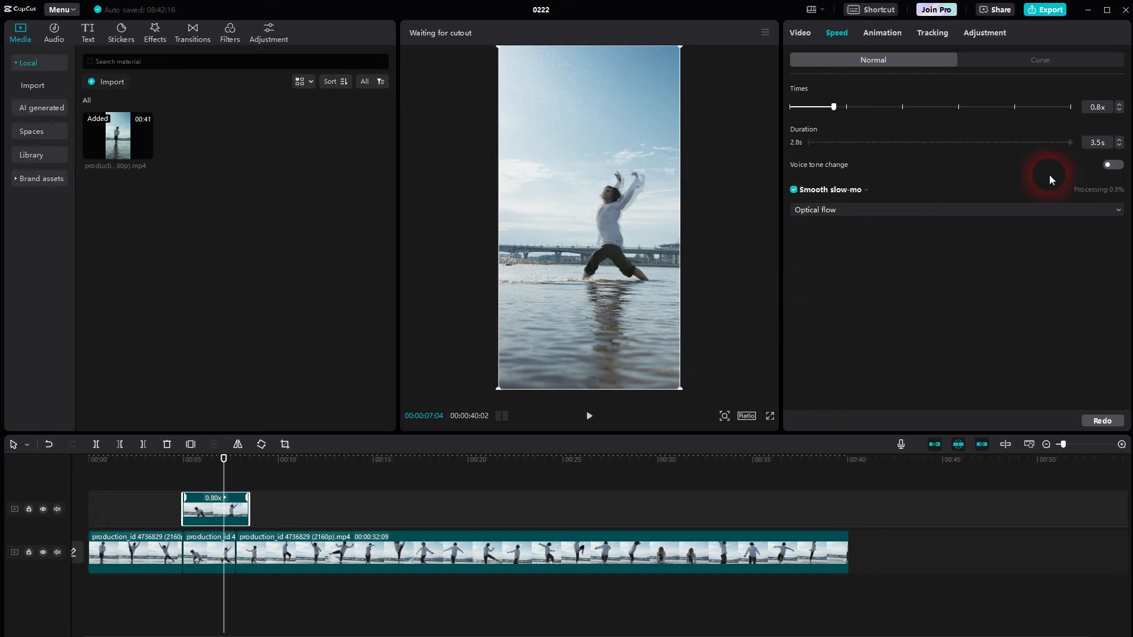
pyautogui.click(1120, 109)
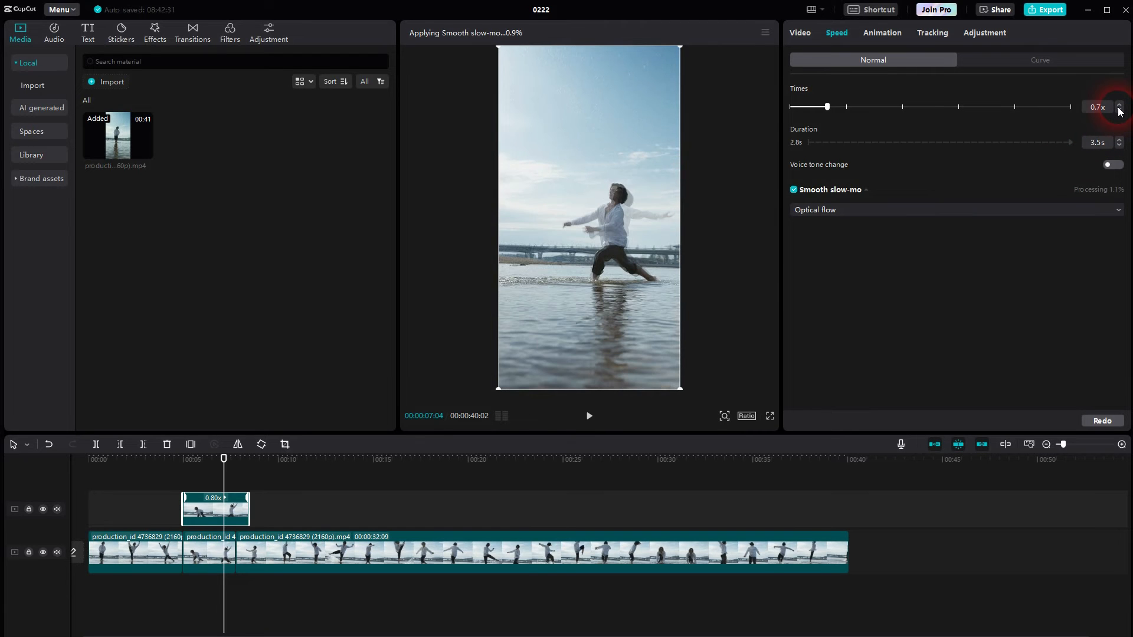
pyautogui.click(1120, 110)
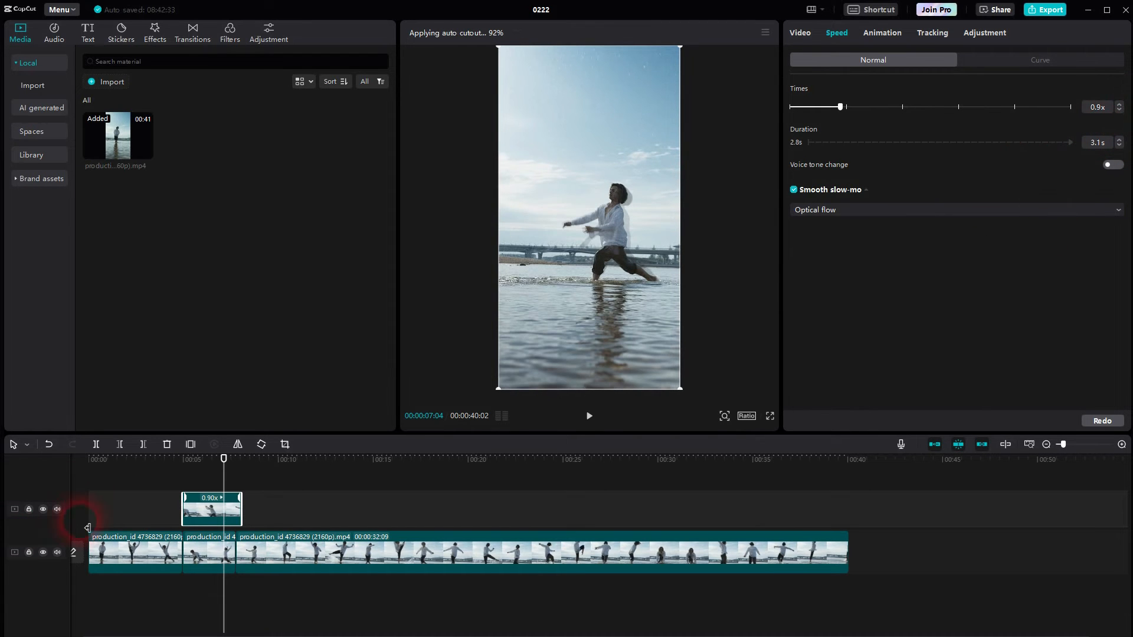
# Add an opacity keyframe at the very start of the upper clip, at 00:00:04:29
pyautogui.moveTo(224, 483); pyautogui.dragTo(185, 484)
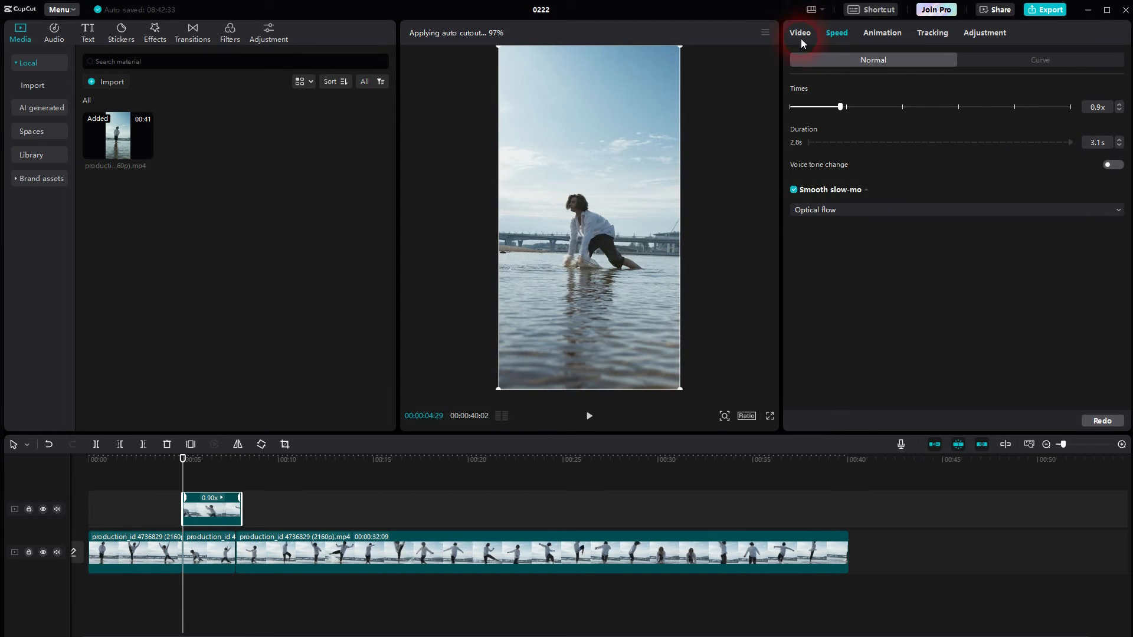
pyautogui.click(801, 33)
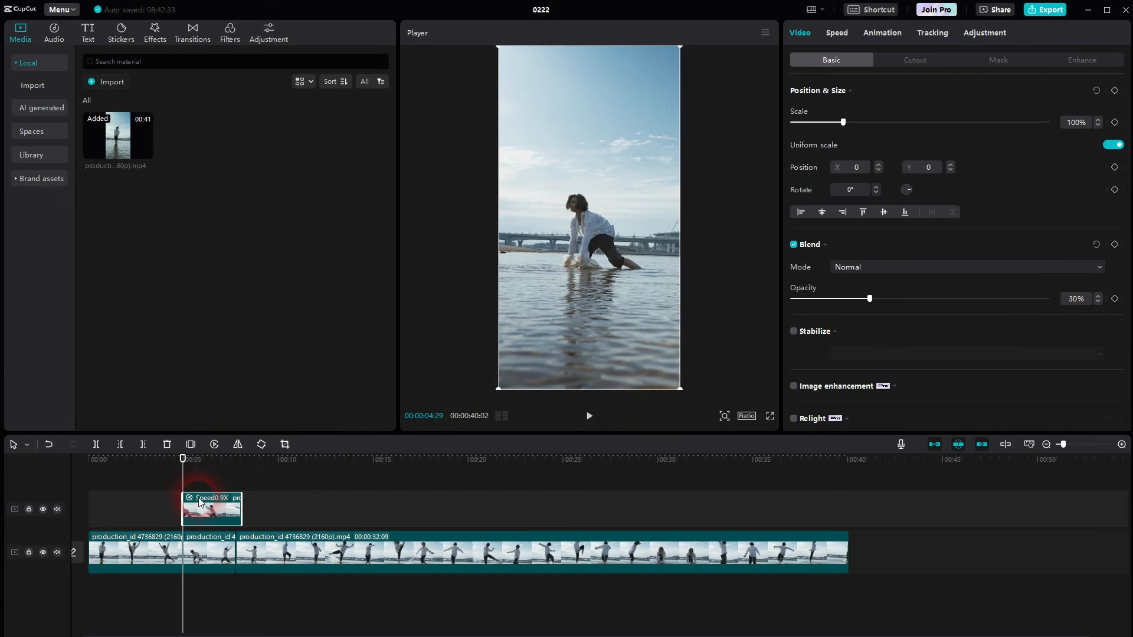
pyautogui.click(202, 472)
pyautogui.press('Home')
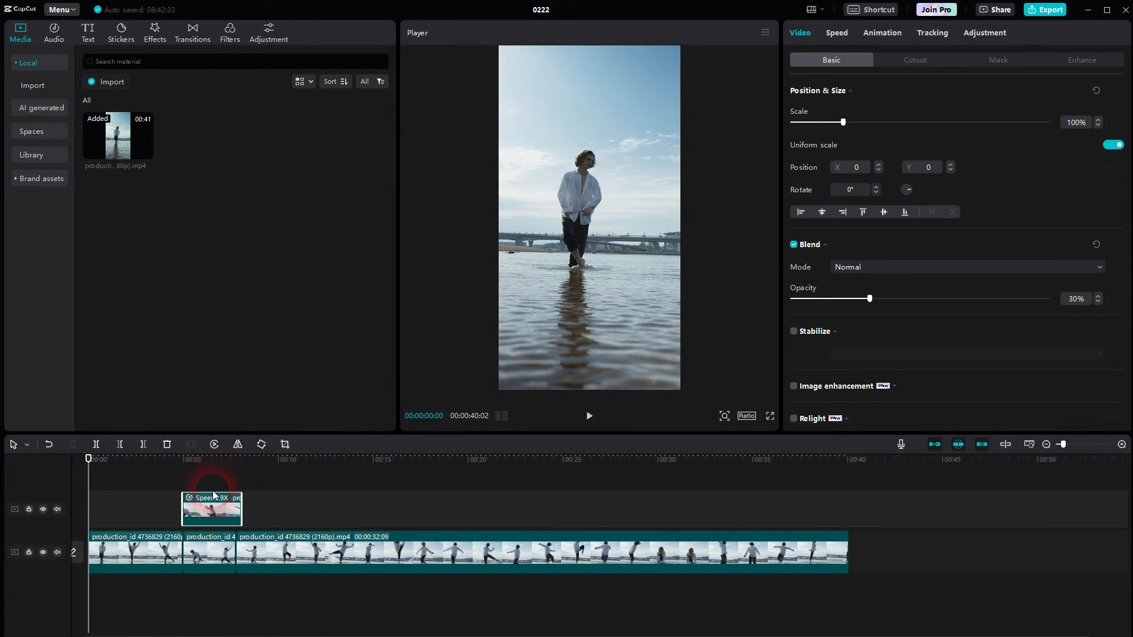
pyautogui.moveTo(95, 480); pyautogui.dragTo(199, 488)
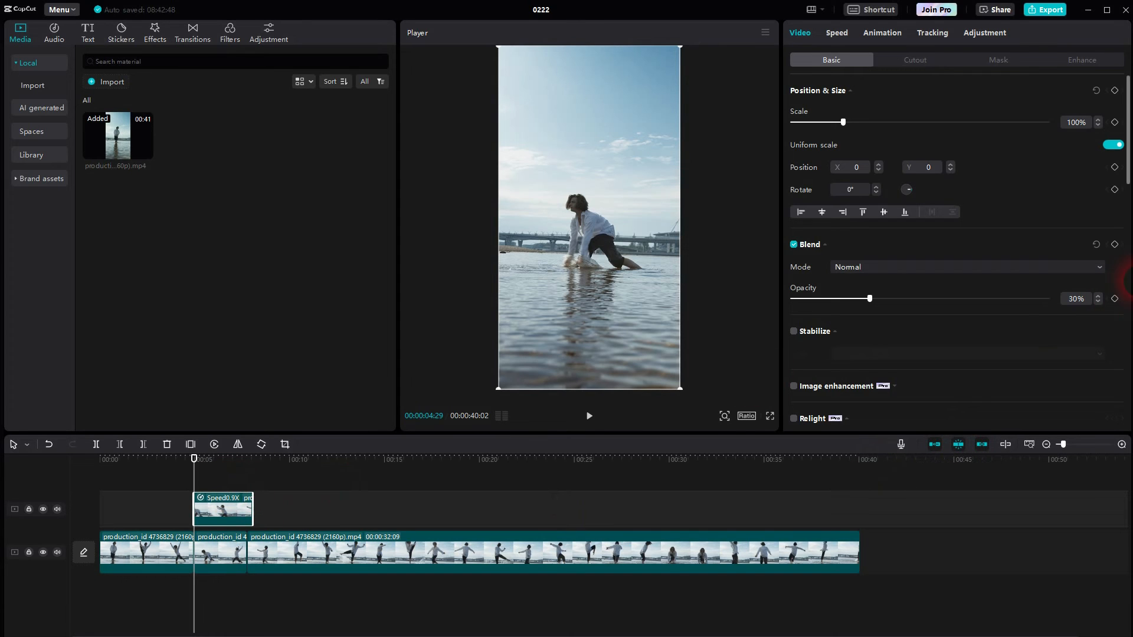
pyautogui.click(1113, 298)
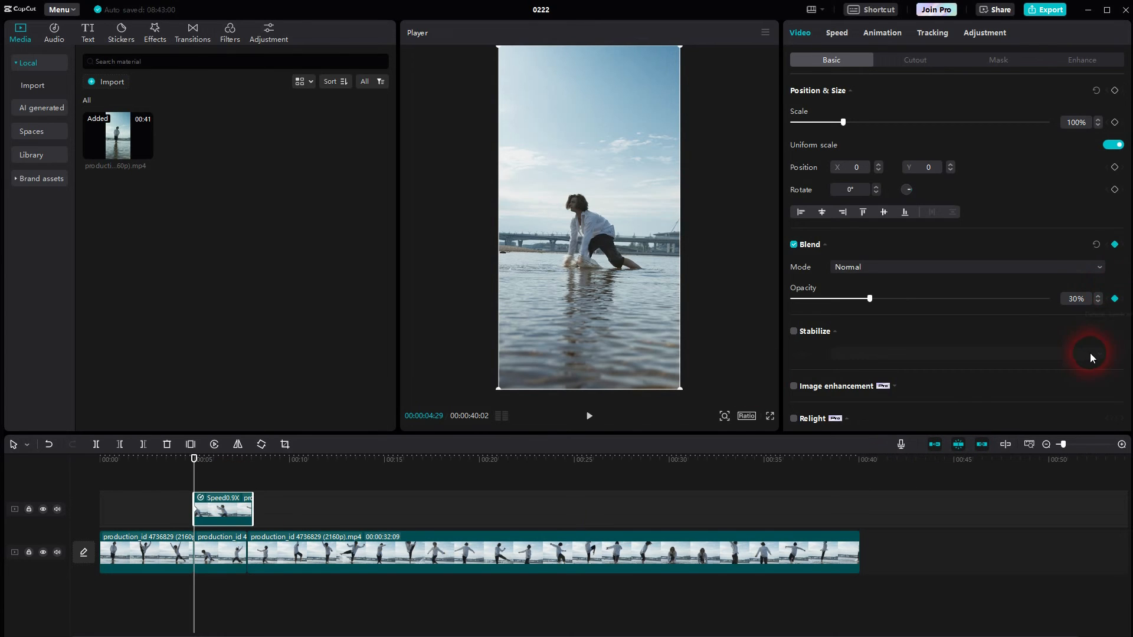
# Add a second 30% opacity keyframe on the upper clip five frames after its start, at 00:00:05:04
pyautogui.press('Right')
pyautogui.press('Right')
pyautogui.press('Right')
pyautogui.press('Right')
pyautogui.press('Right')
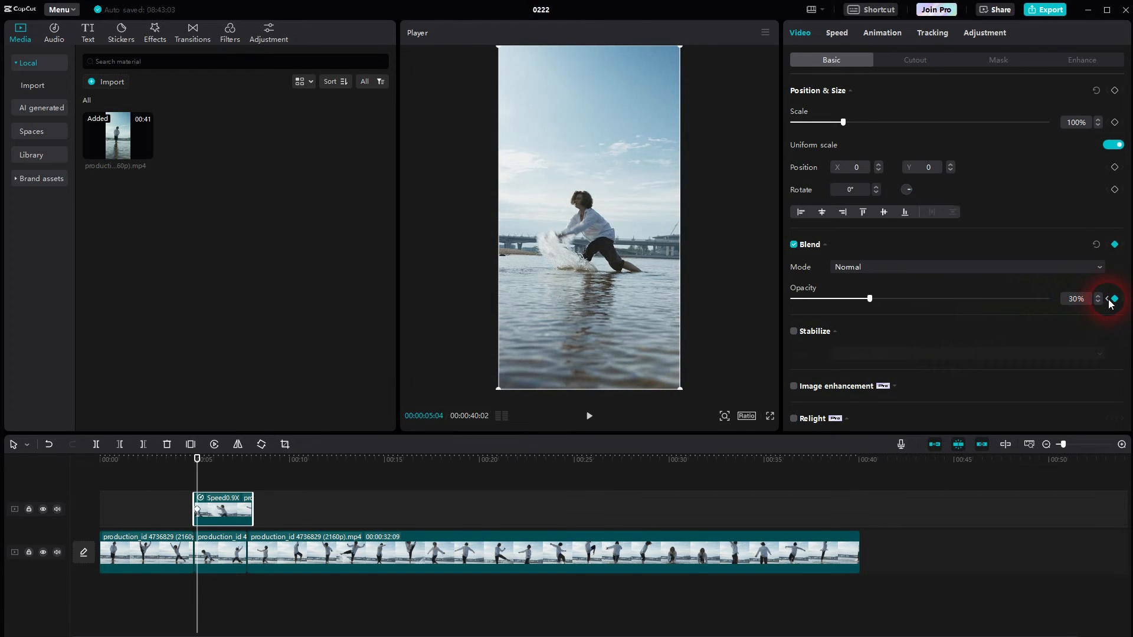
# Return to the upper clip's first opacity keyframe and set its opacity to 0%
pyautogui.click(1107, 301)
pyautogui.click(967, 363)
pyautogui.click(1070, 303)
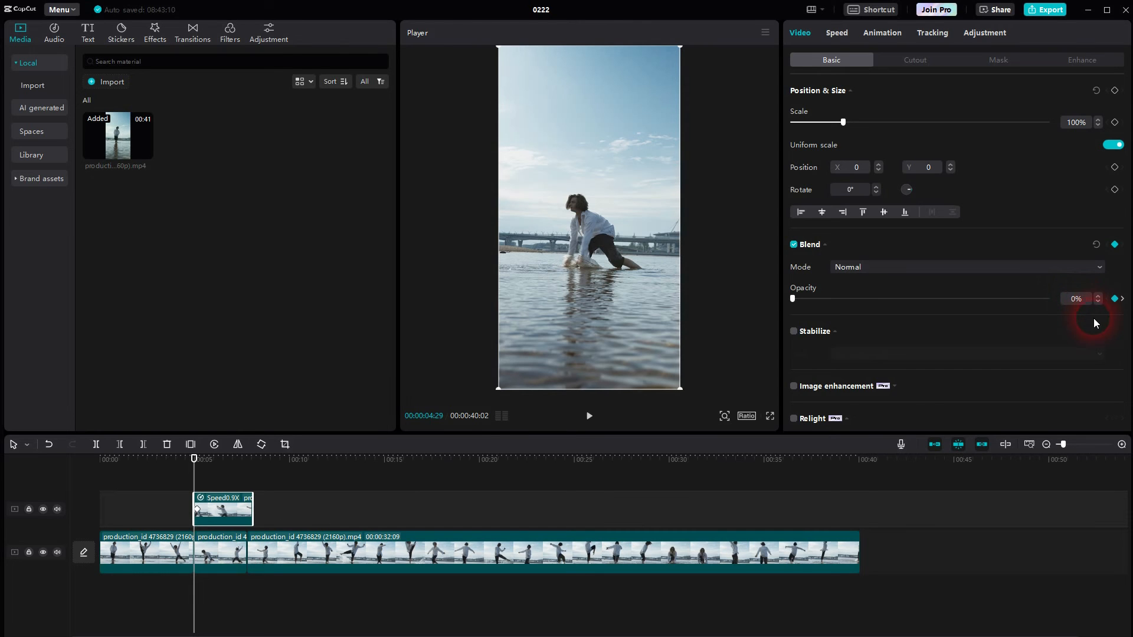
# Add an opacity keyframe at the very end of the upper clip, at 00:00:08:02
pyautogui.moveTo(197, 477); pyautogui.dragTo(262, 481)
pyautogui.click(1115, 299)
pyautogui.press('End')
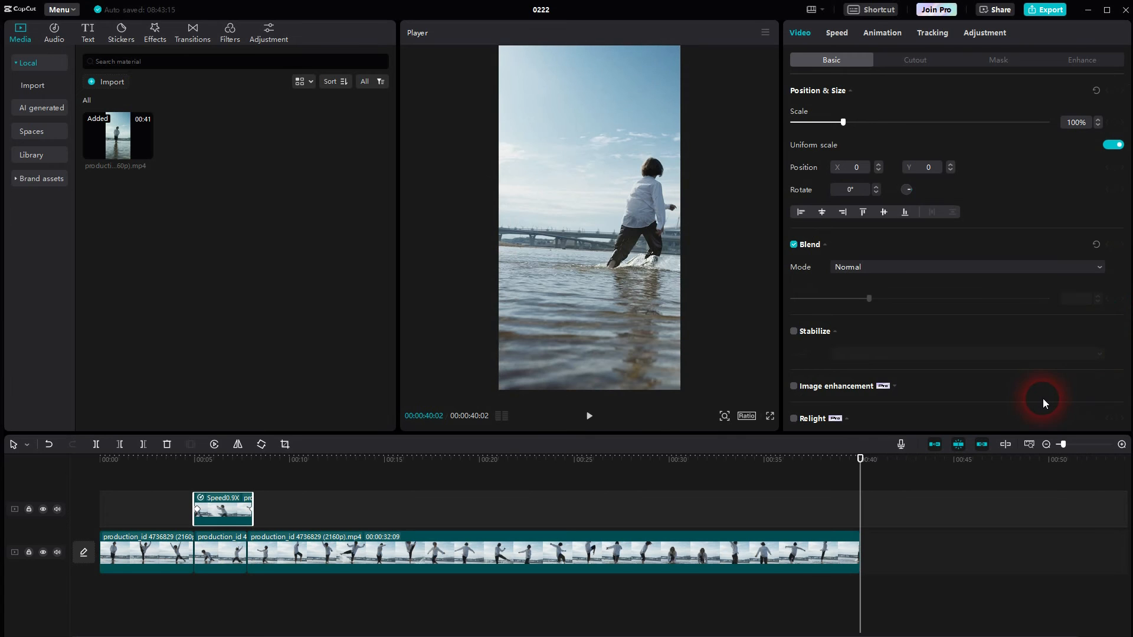
# Add a 30% opacity keyframe five frames before the end of the upper clip, at 00:00:07:27
pyautogui.moveTo(413, 482); pyautogui.dragTo(259, 494)
pyautogui.press('Left')
pyautogui.press('Left')
pyautogui.press('Left')
pyautogui.press('Left')
pyautogui.press('Left')
pyautogui.click(1115, 299)
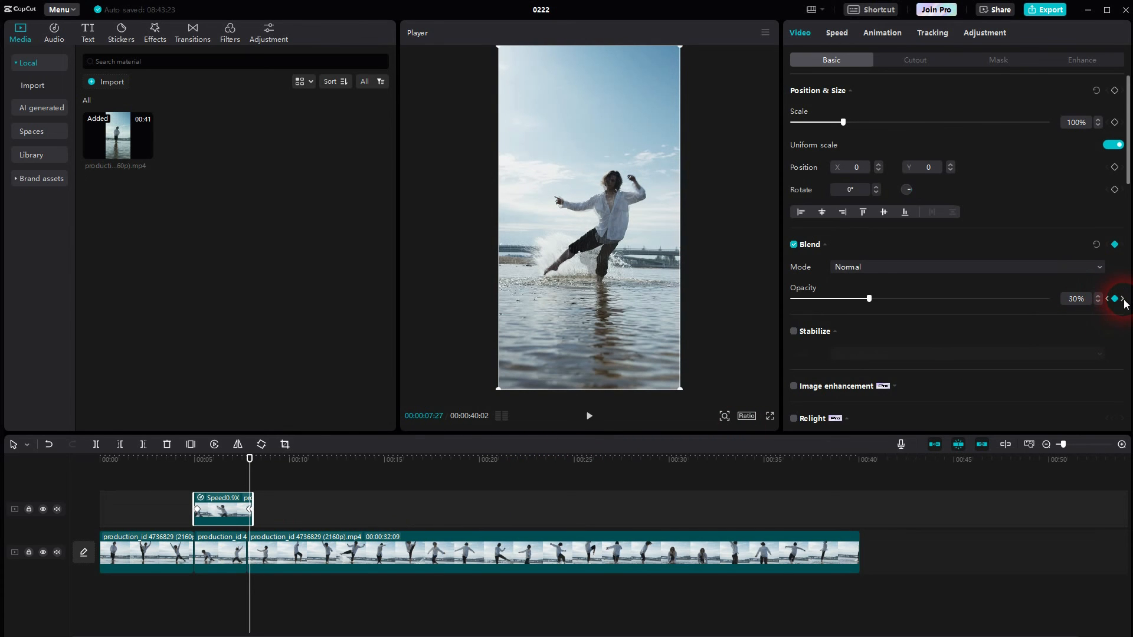
# Go to the upper clip's last opacity keyframe and set its opacity to 0%
pyautogui.click(1123, 299)
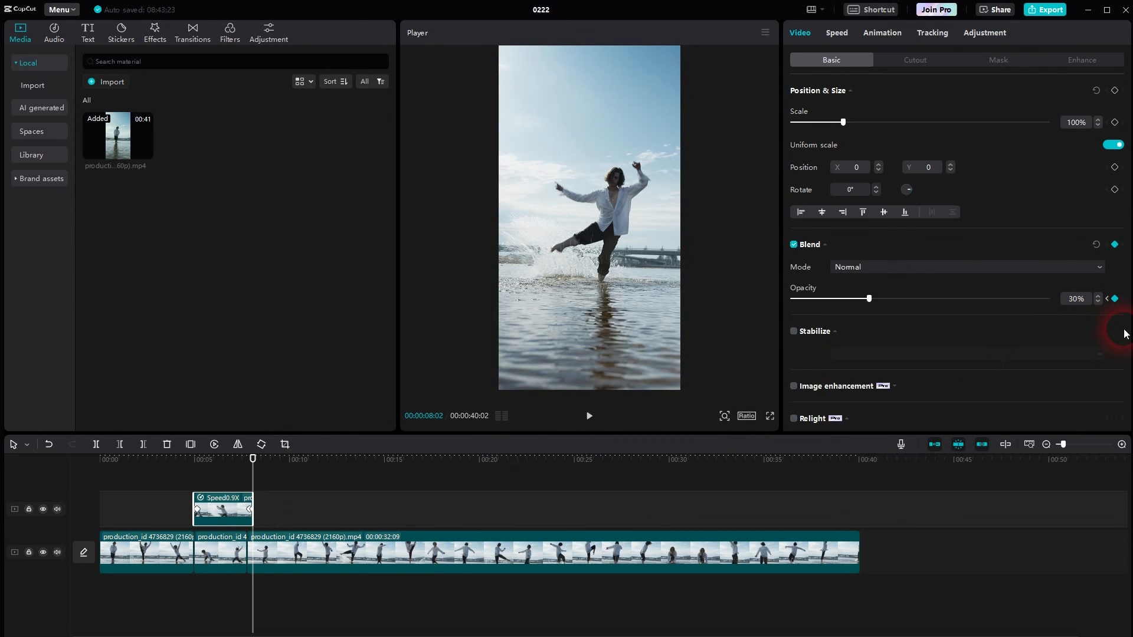
pyautogui.write('0')
pyautogui.press('Return')
# Play the section from before the upper clip's start to past its end, and open the clip's Cutout settings
pyautogui.click(257, 484)
pyautogui.moveTo(256, 484); pyautogui.dragTo(172, 478)
pyautogui.click(590, 416)
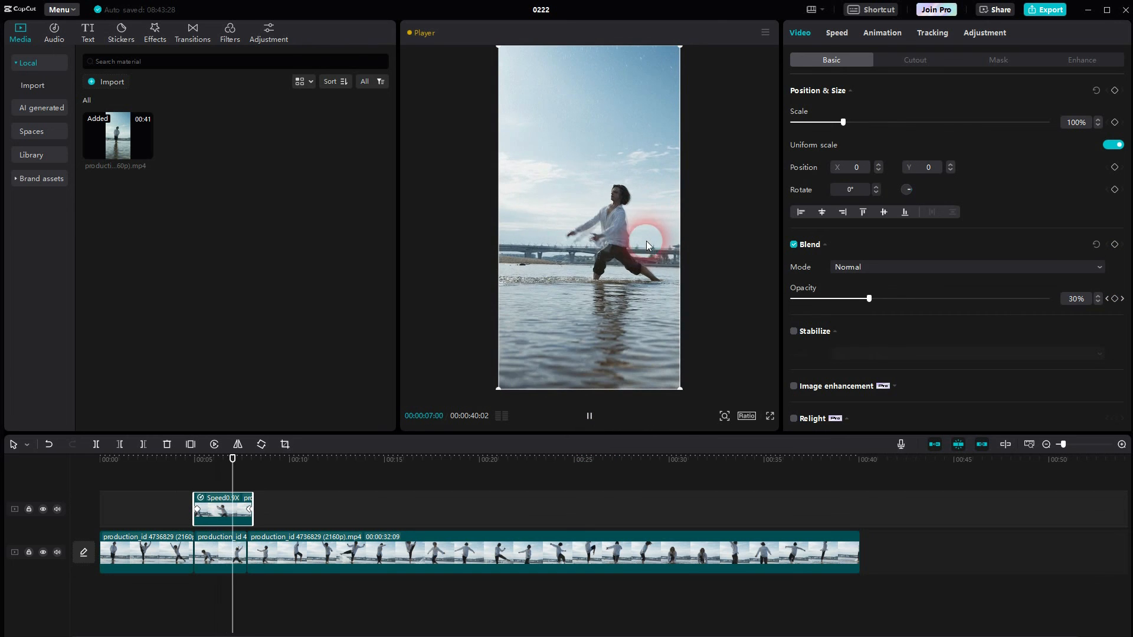
pyautogui.click(589, 416)
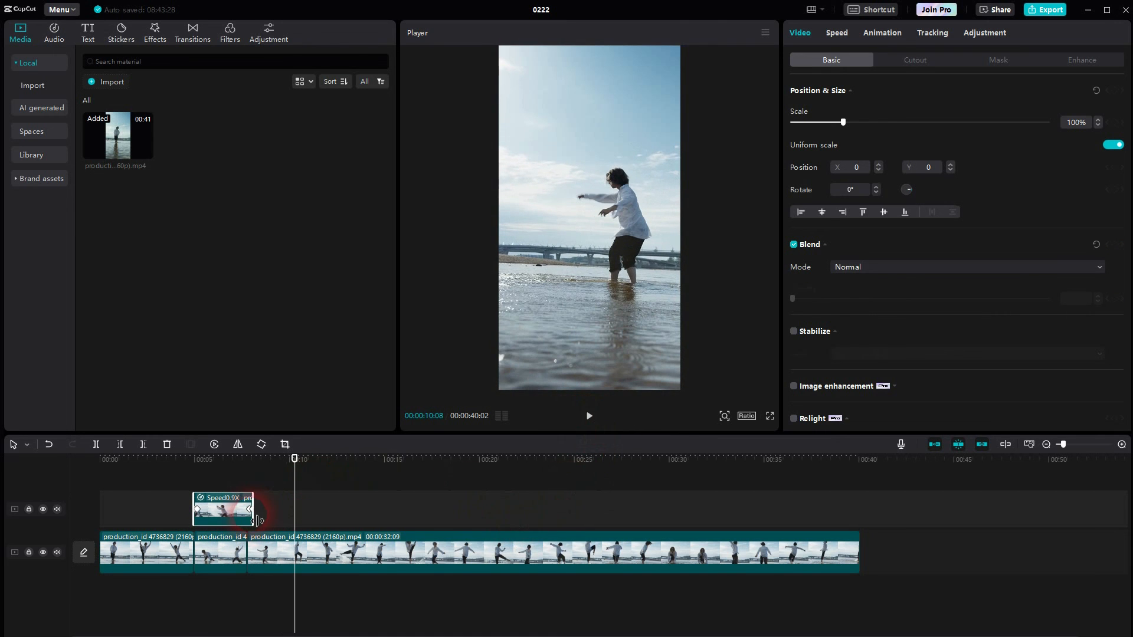
pyautogui.click(912, 60)
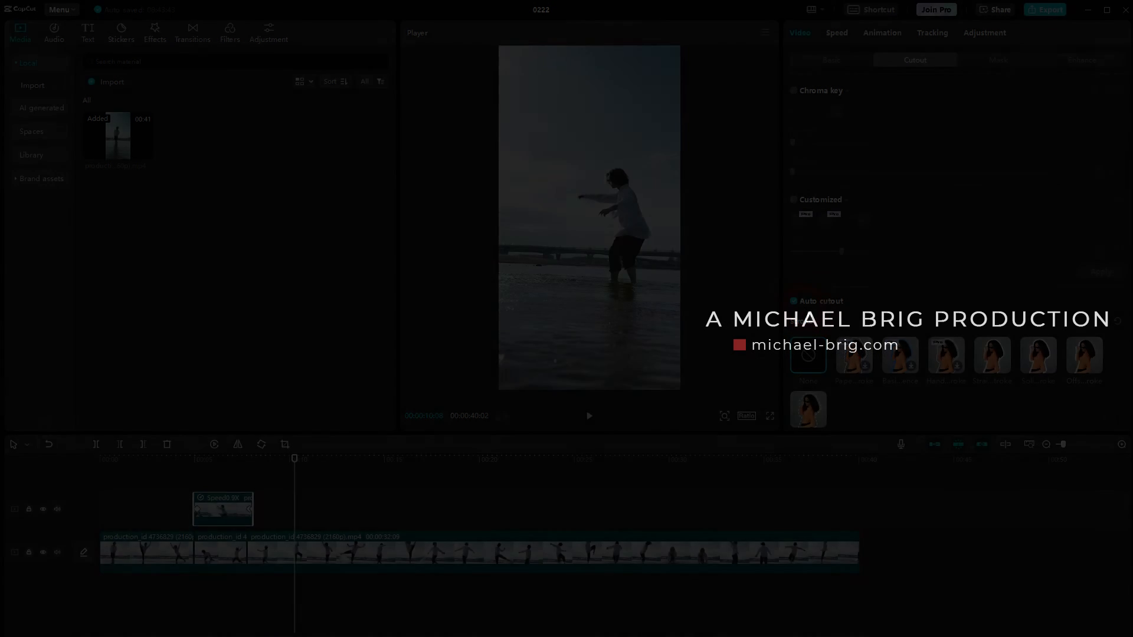